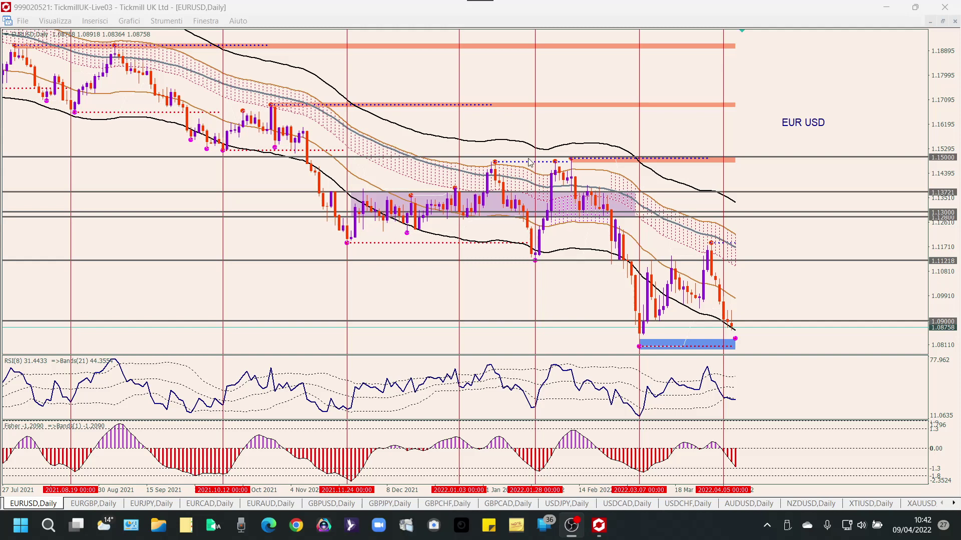
Move the most recent vertical line on the EURUSD daily chart to 2022.04.07
{"action": "left_click_drag", "start_coordinate": [401, 289], "coordinate": [250, 254]}
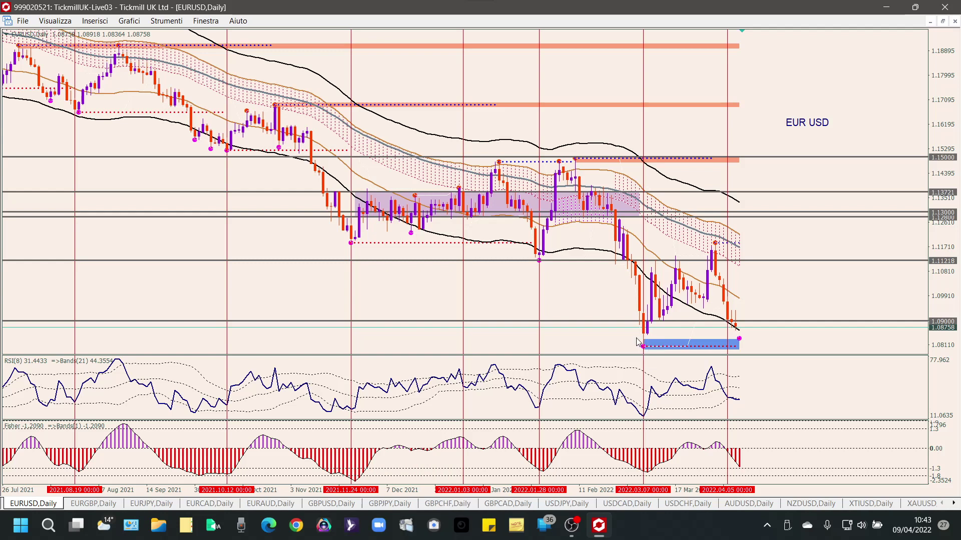
{"action": "mouse_move", "coordinate": [645, 337]}
{"action": "left_click_drag", "start_coordinate": [728, 135], "coordinate": [736, 135]}
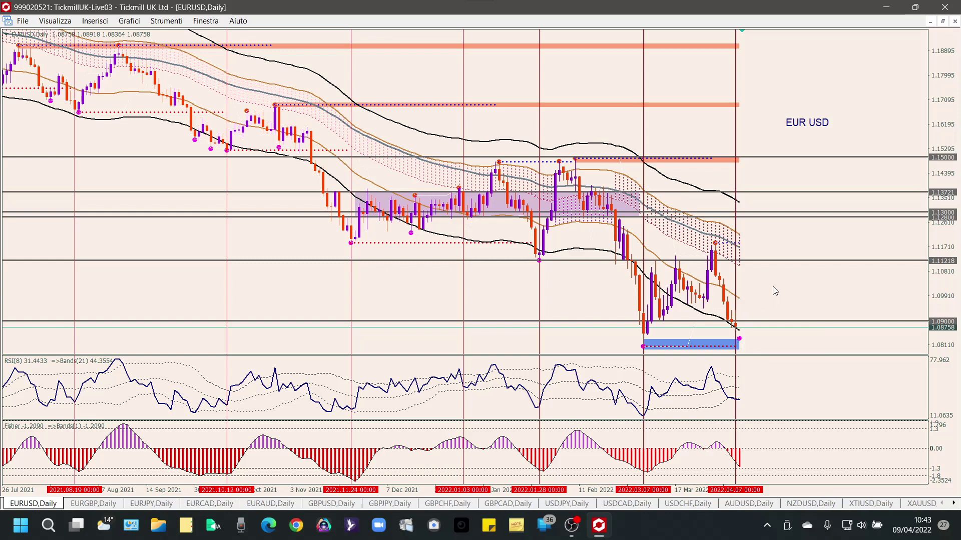
Inspect the latest EURUSD candles up close and duplicate the 1.09000 horizontal line down to the early-March low at 1.08530
{"action": "key", "text": "plus"}
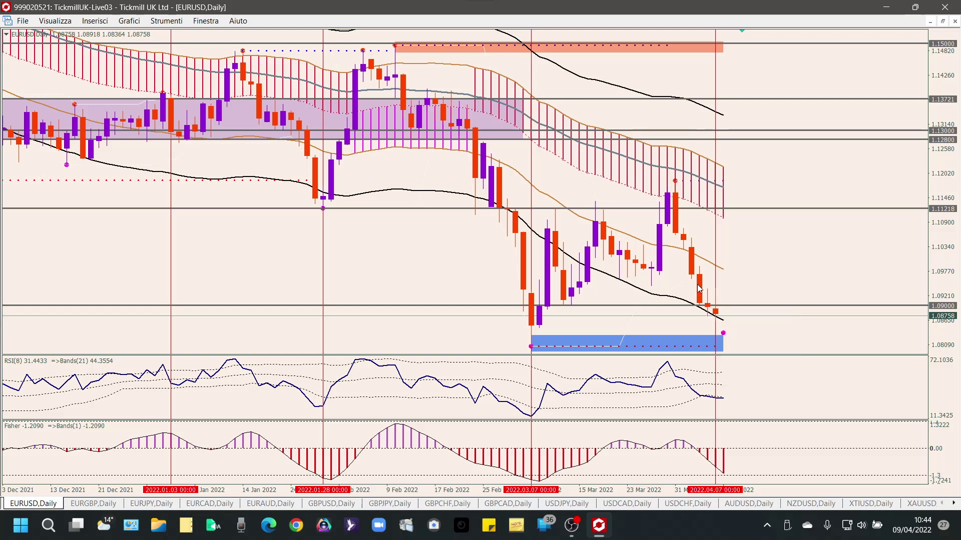
{"action": "mouse_move", "coordinate": [685, 244]}
{"action": "key", "text": "minus"}
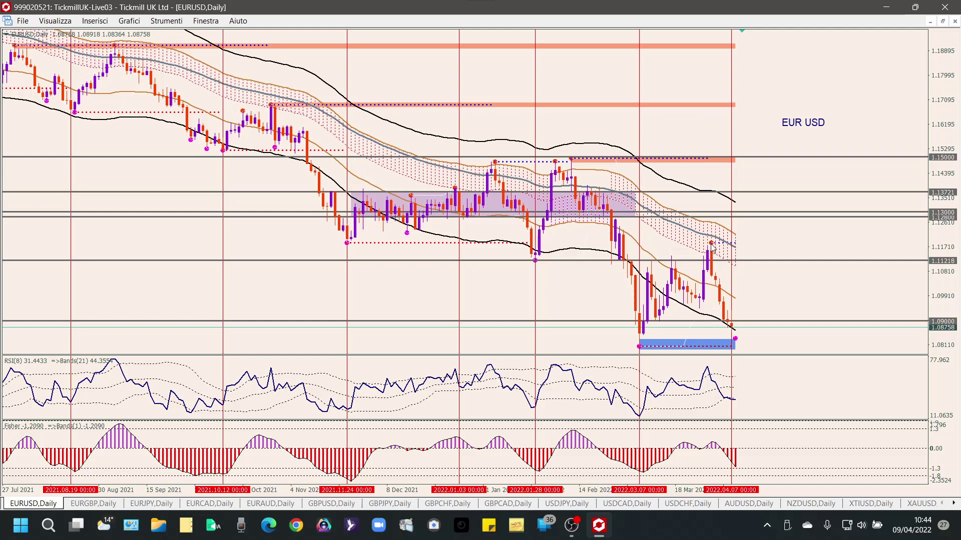
{"action": "key", "text": "plus"}
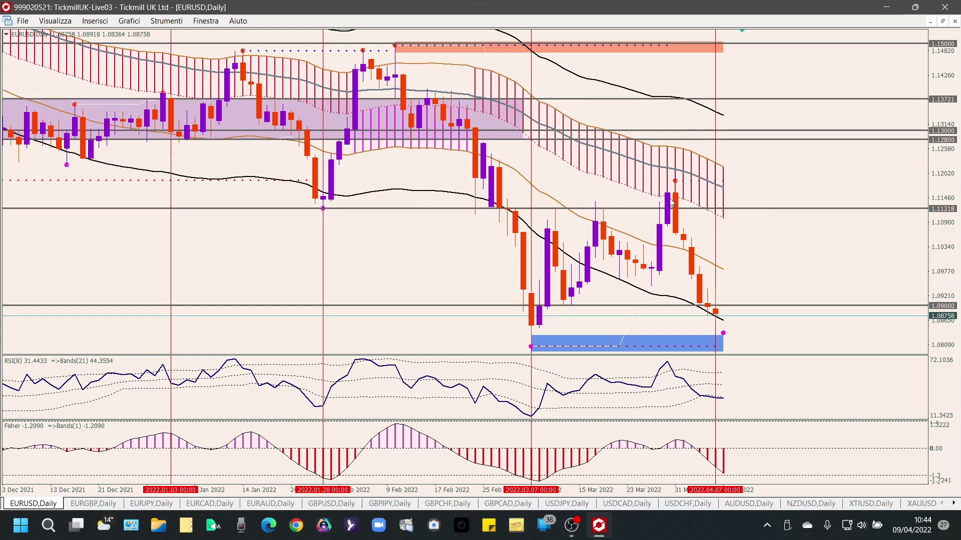
{"action": "mouse_move", "coordinate": [672, 199]}
{"action": "key", "text": "minus"}
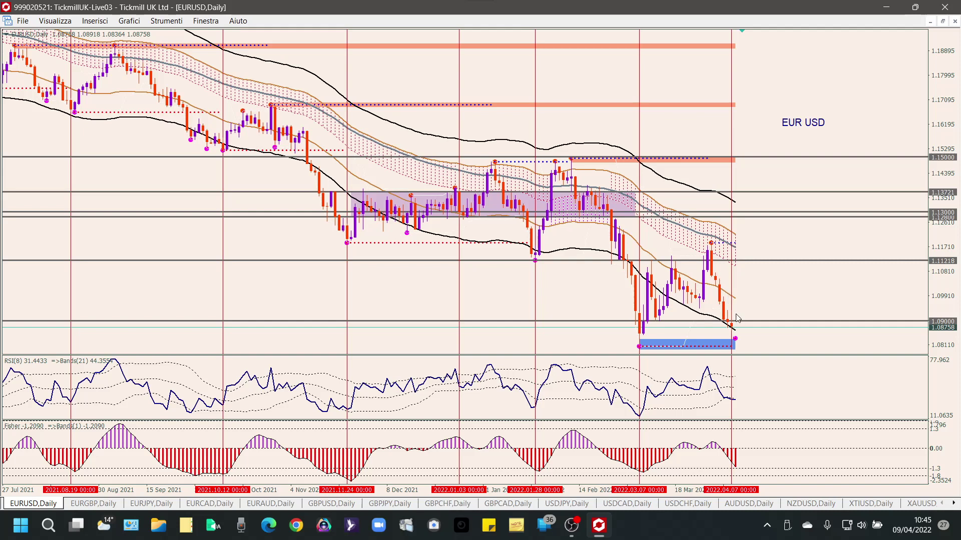
{"action": "mouse_move", "coordinate": [736, 341]}
{"action": "left_click_drag", "start_coordinate": [795, 322], "coordinate": [791, 334]}
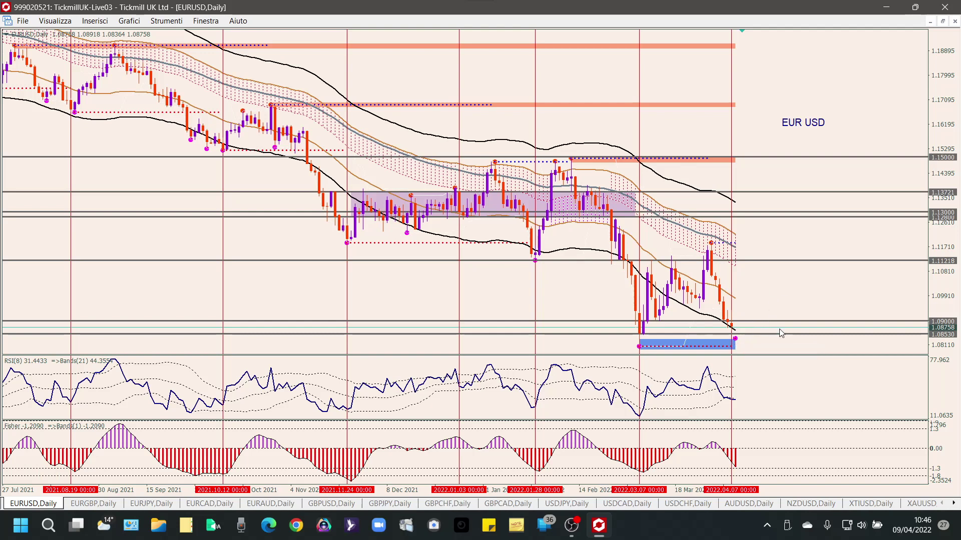
On the EURGBP daily chart, duplicate the 2022.03.22 vertical line onto 2022.04.07 and check the latest candles up close
{"action": "left_click", "coordinate": [97, 504]}
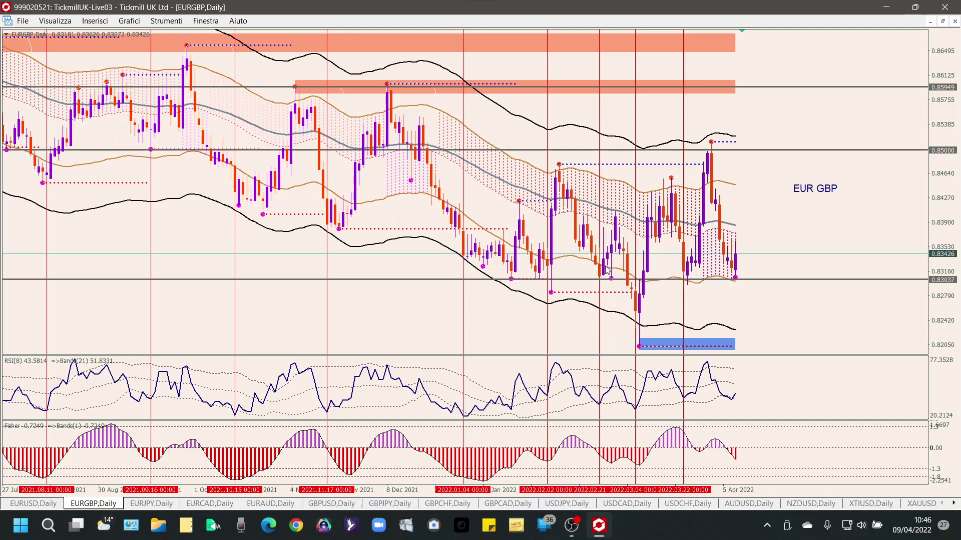
{"action": "mouse_move", "coordinate": [637, 376]}
{"action": "double_click", "coordinate": [683, 307]}
{"action": "left_click_drag", "start_coordinate": [685, 305], "coordinate": [732, 305]}
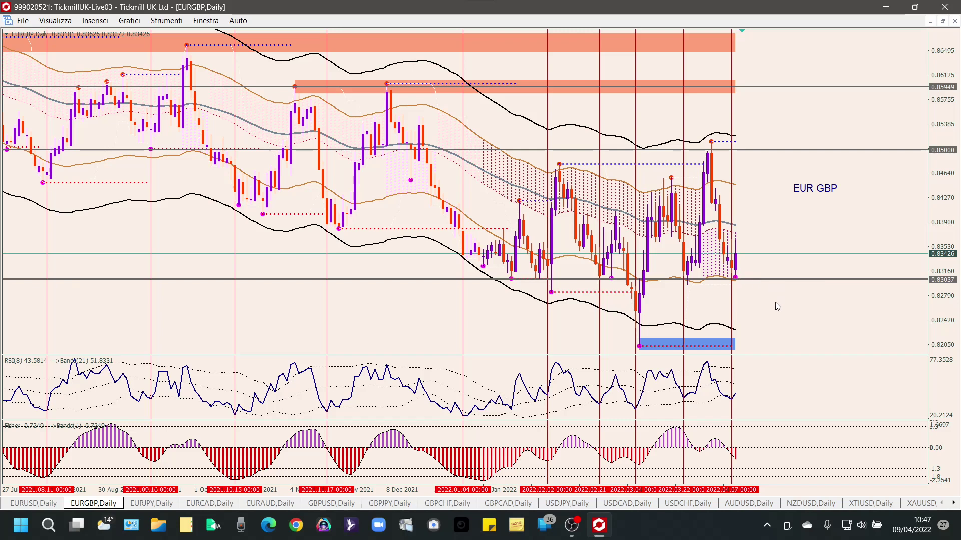
{"action": "key", "text": "plus"}
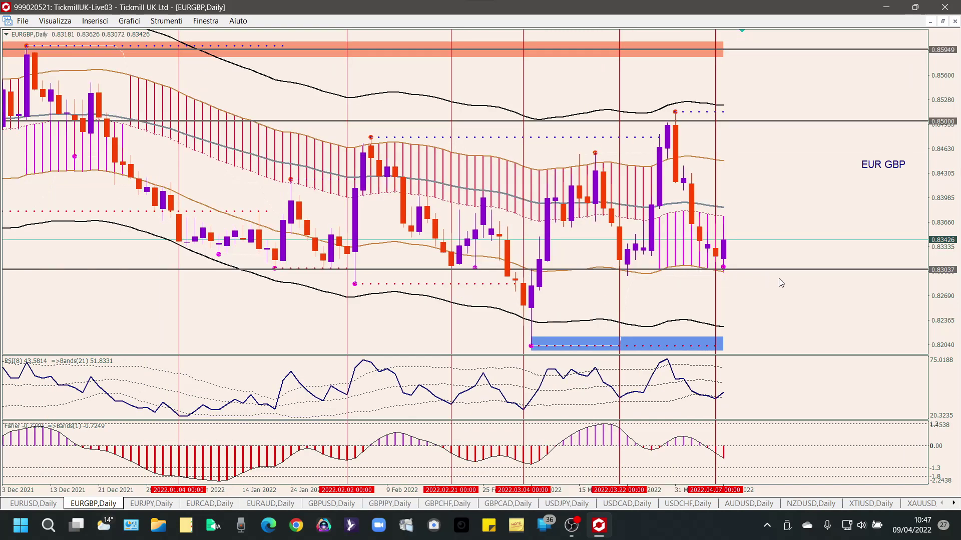
{"action": "key", "text": "minus"}
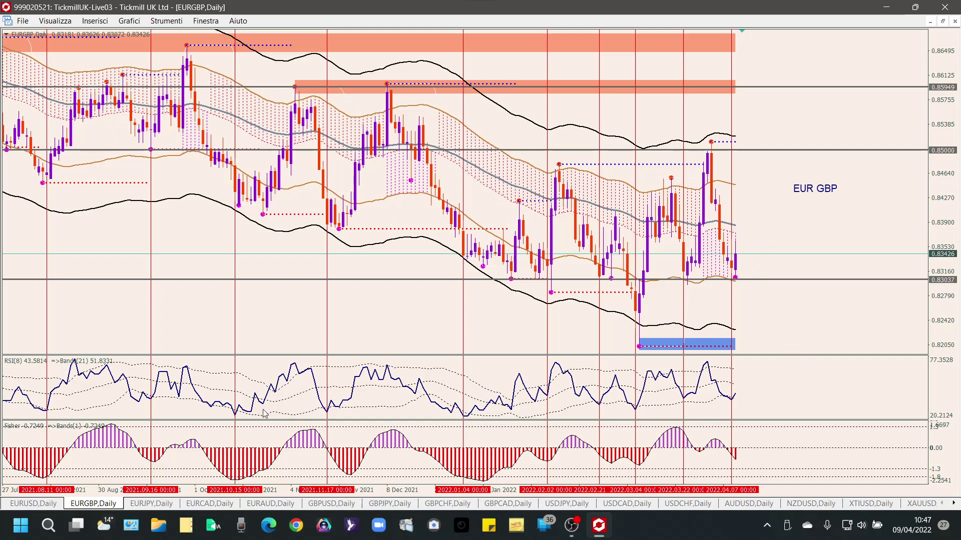
Revisit the EURUSD daily chart and examine the recent EURJPY daily candles against the bands and the RSI low of 2022.03.07
{"action": "left_click", "coordinate": [21, 505]}
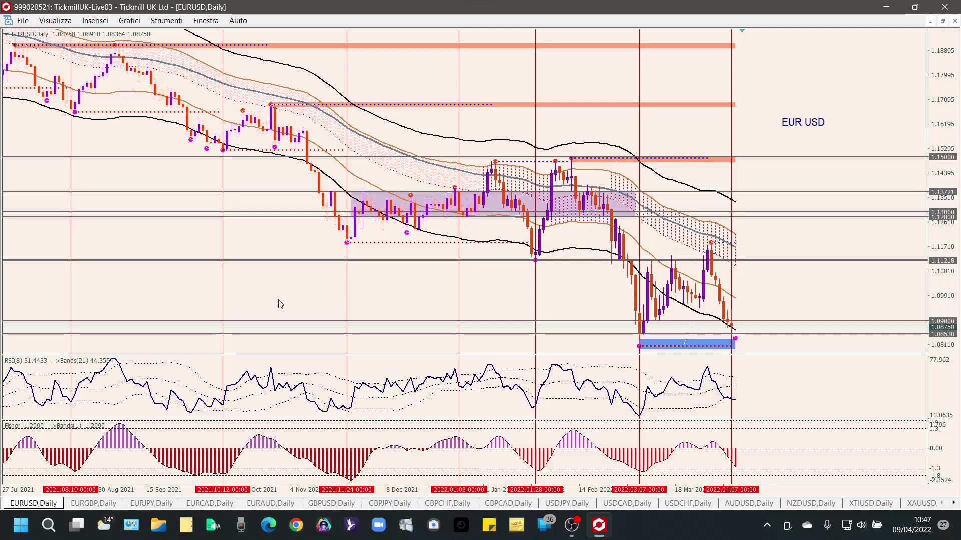
{"action": "left_click", "coordinate": [159, 506]}
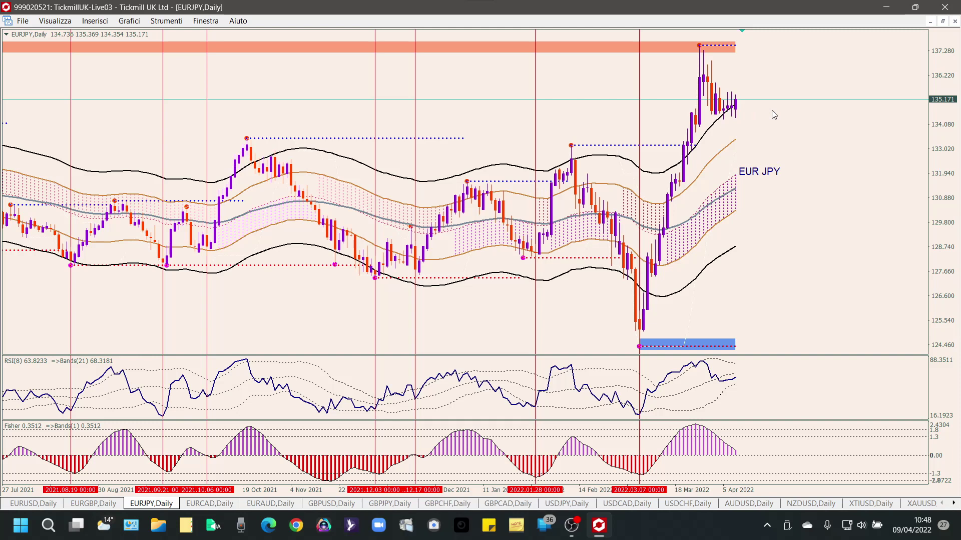
{"action": "key", "text": "plus"}
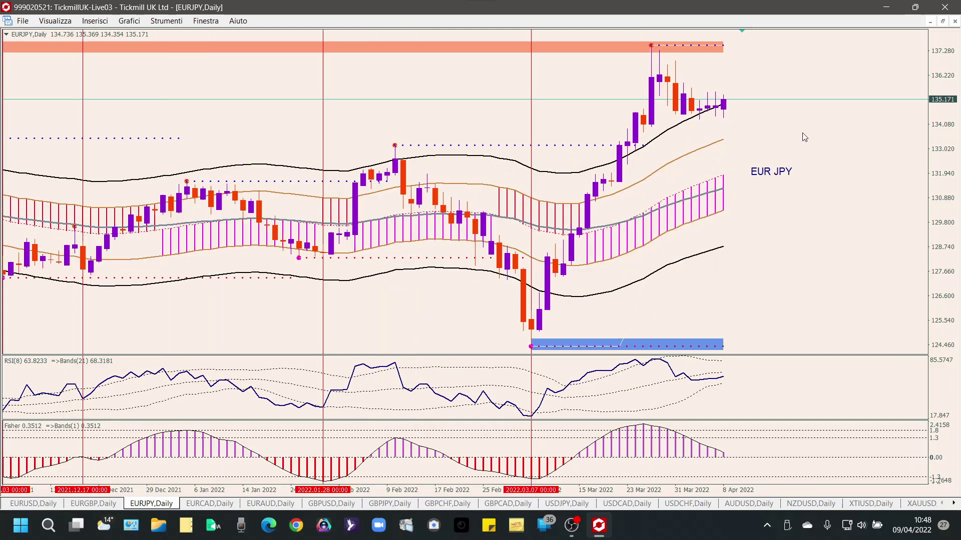
{"action": "key", "text": "minus"}
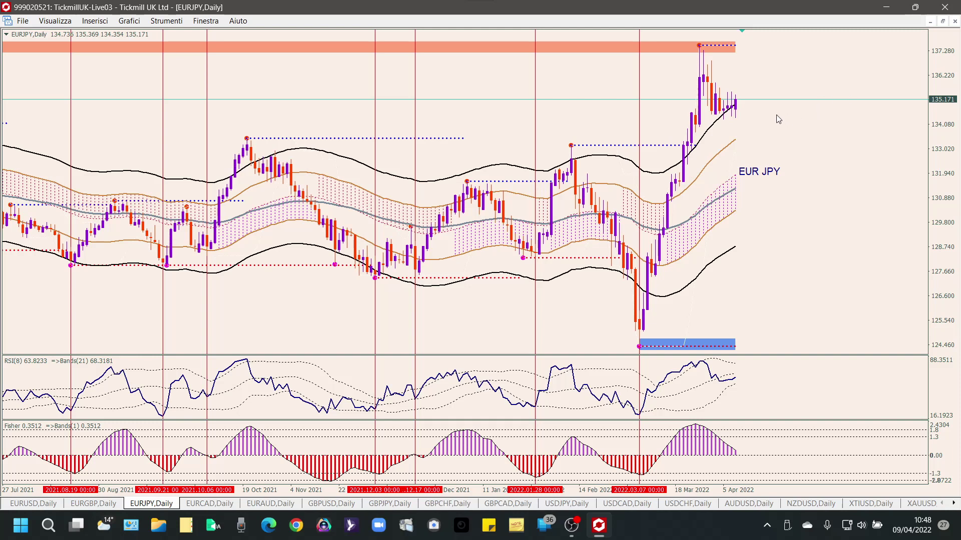
{"action": "key", "text": "plus"}
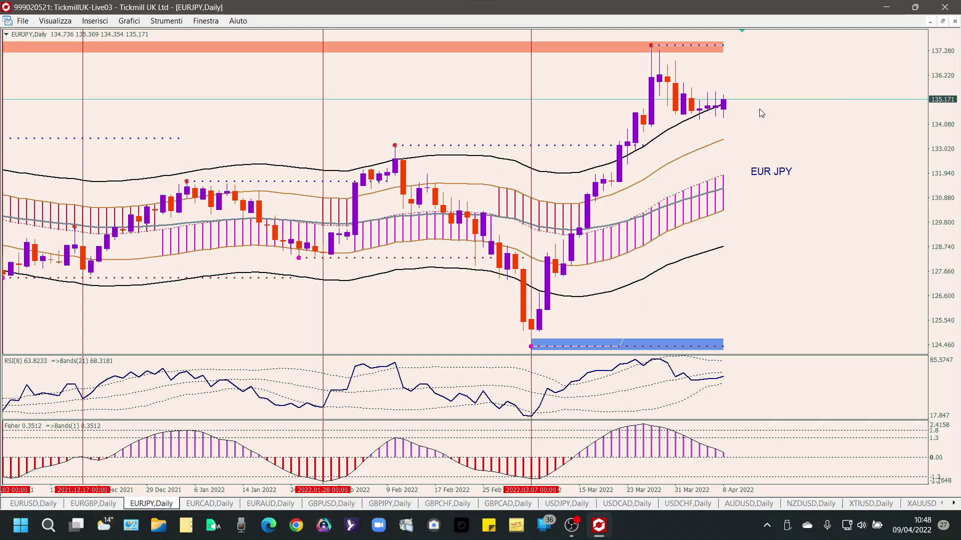
{"action": "key", "text": "minus"}
{"action": "key", "text": "plus"}
{"action": "key", "text": "minus"}
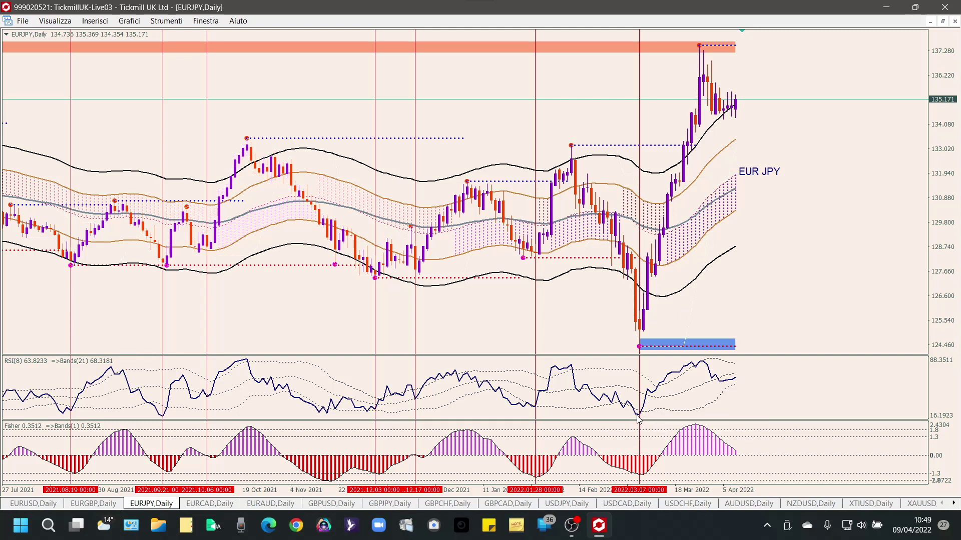
{"action": "mouse_move", "coordinate": [637, 418]}
Examine the EURCAD daily chart's long-term history back to 2014 for support zones beneath the current price
{"action": "left_click", "coordinate": [207, 504]}
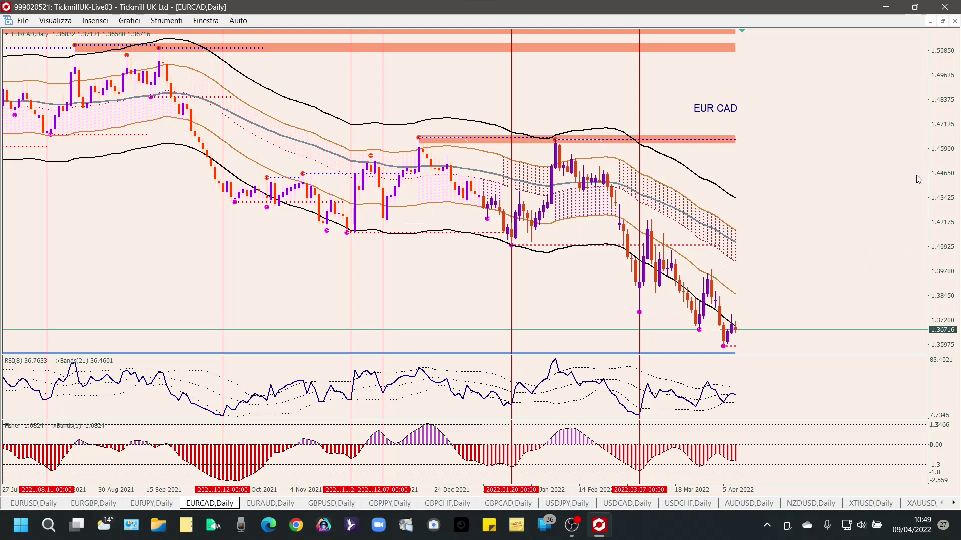
{"action": "left_click_drag", "start_coordinate": [943, 221], "coordinate": [941, 292]}
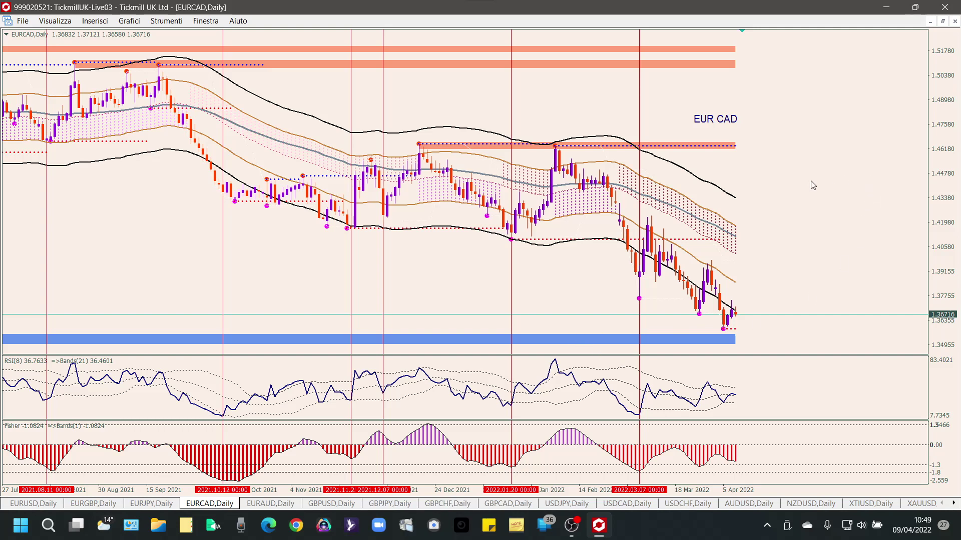
{"action": "key", "text": "minus"}
{"action": "key", "text": "minus"}
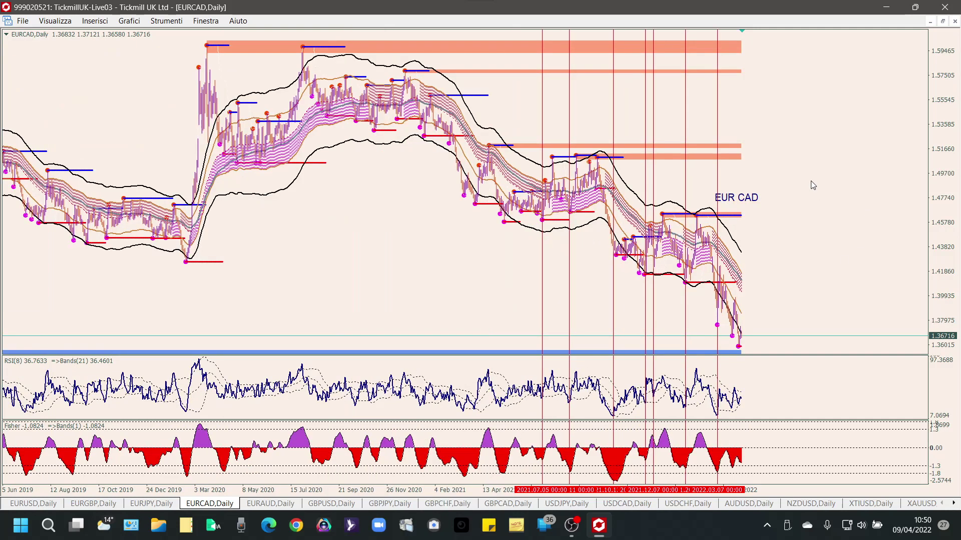
{"action": "key", "text": "minus"}
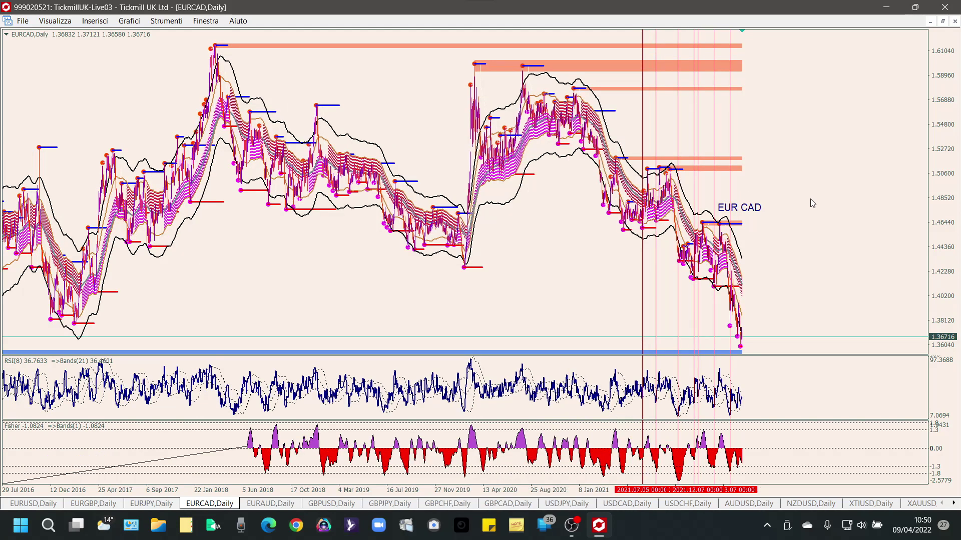
{"action": "scroll", "coordinate": [594, 239], "scroll_direction": "up", "scroll_amount": 10}
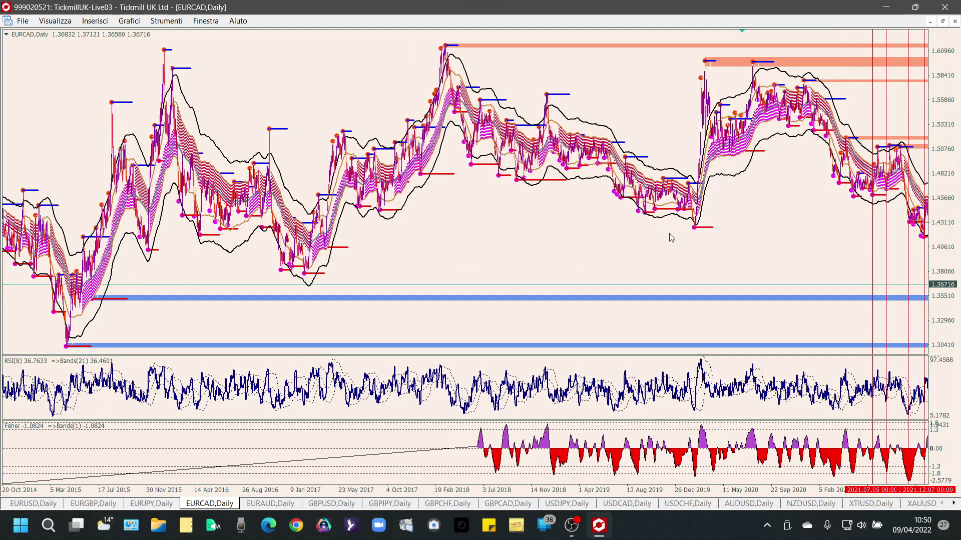
{"action": "scroll", "coordinate": [440, 203], "scroll_direction": "down", "scroll_amount": 1}
{"action": "key", "text": "End"}
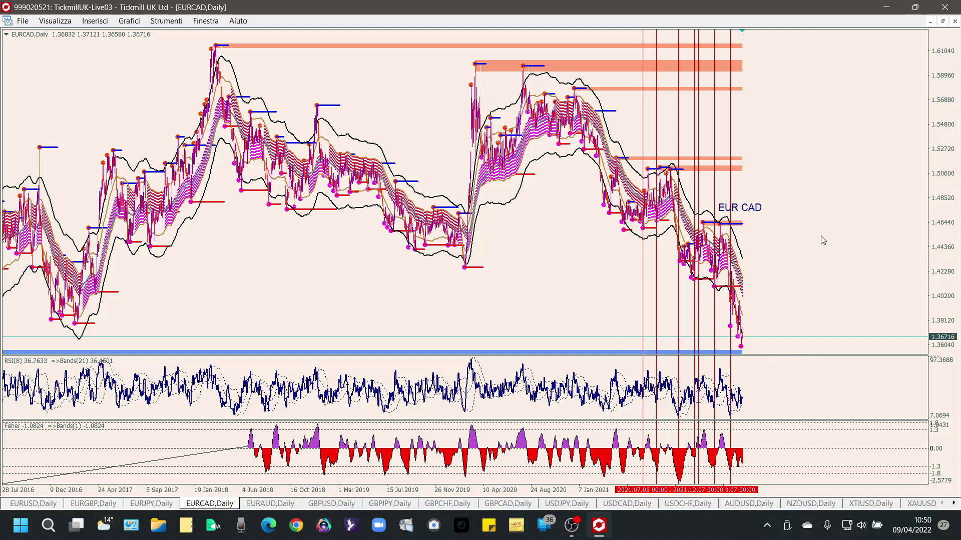
Show EURCAD from July 2021 onward and compress its price scale so the blue support zone below the candles fits
{"action": "key", "text": "plus"}
{"action": "key", "text": "plus"}
{"action": "key", "text": "plus"}
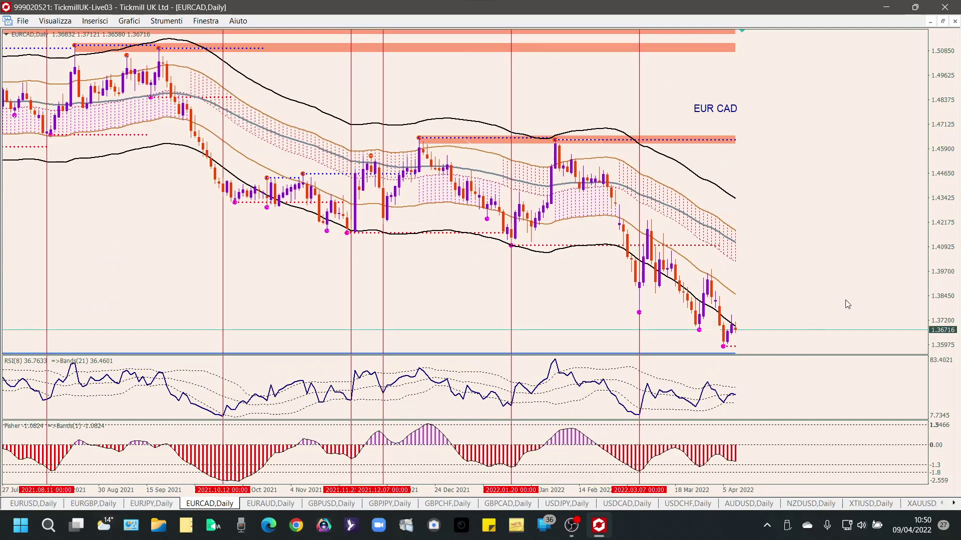
{"action": "left_click_drag", "start_coordinate": [931, 190], "coordinate": [941, 230]}
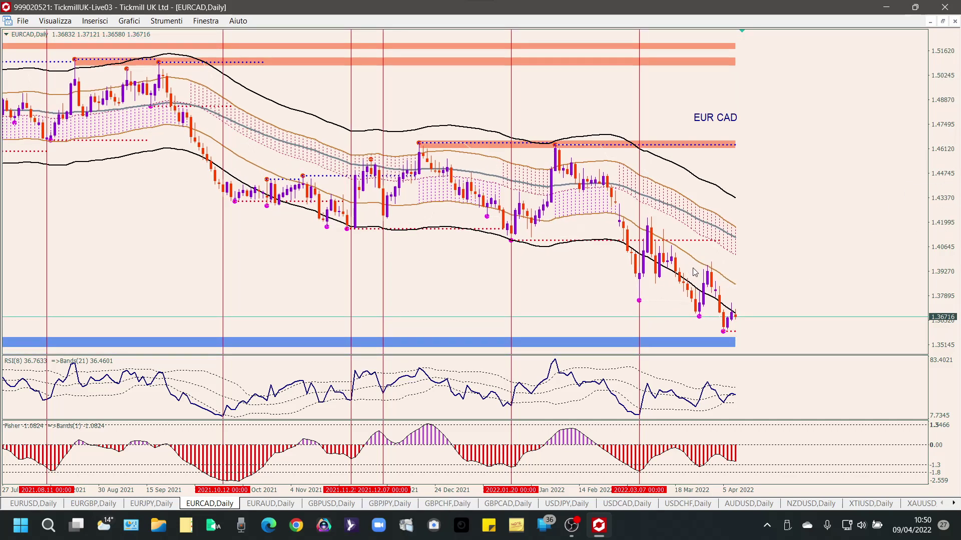
{"action": "right_click", "coordinate": [735, 339]}
{"action": "left_click", "coordinate": [602, 298]}
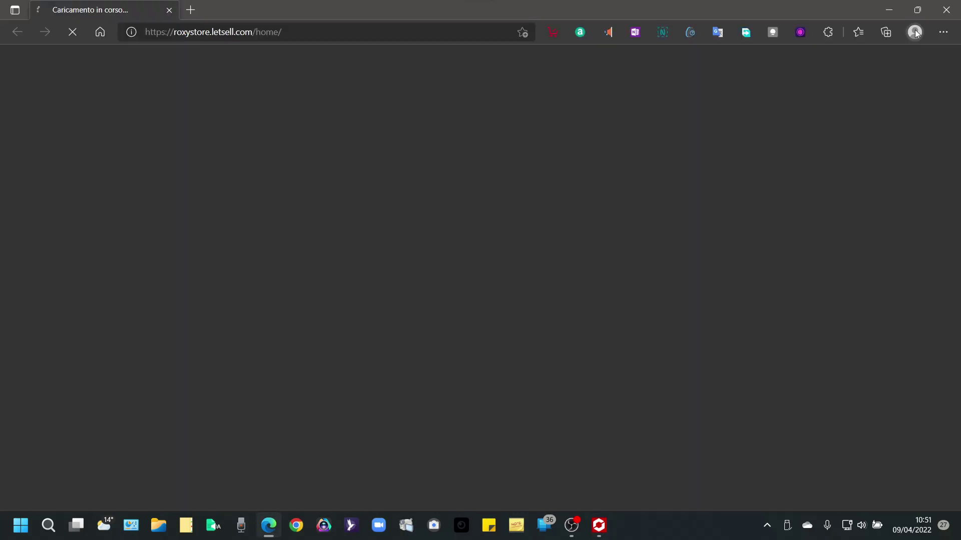
{"action": "left_click", "coordinate": [946, 10]}
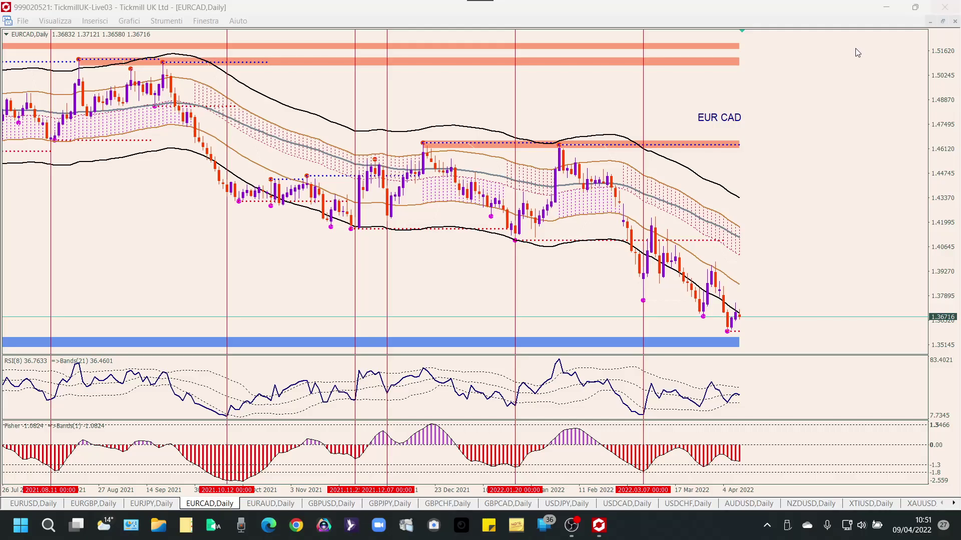
Draw a descending trendline on the EURAUD daily chart from the mid-March high along the late-March high, extending past the last candle
{"action": "left_click", "coordinate": [265, 504]}
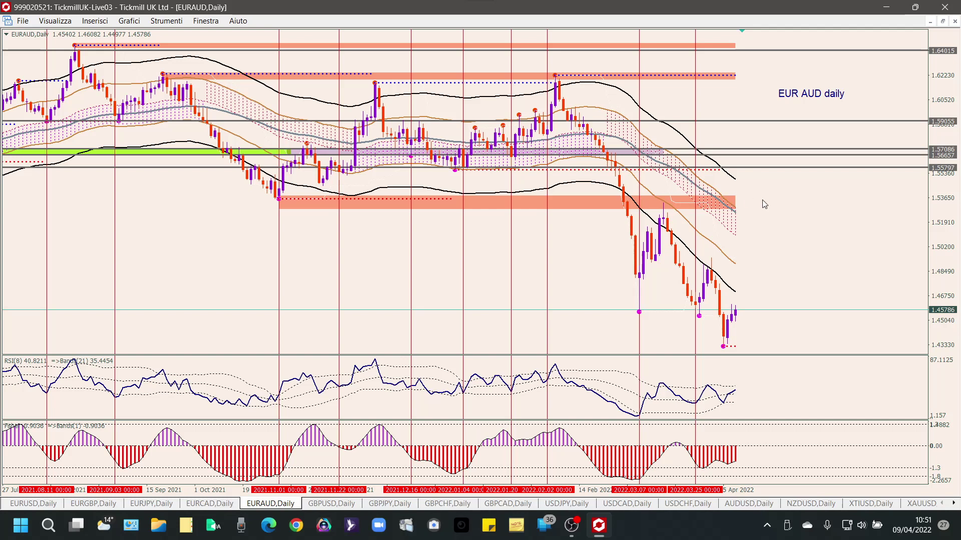
{"action": "left_click", "coordinate": [200, 505]}
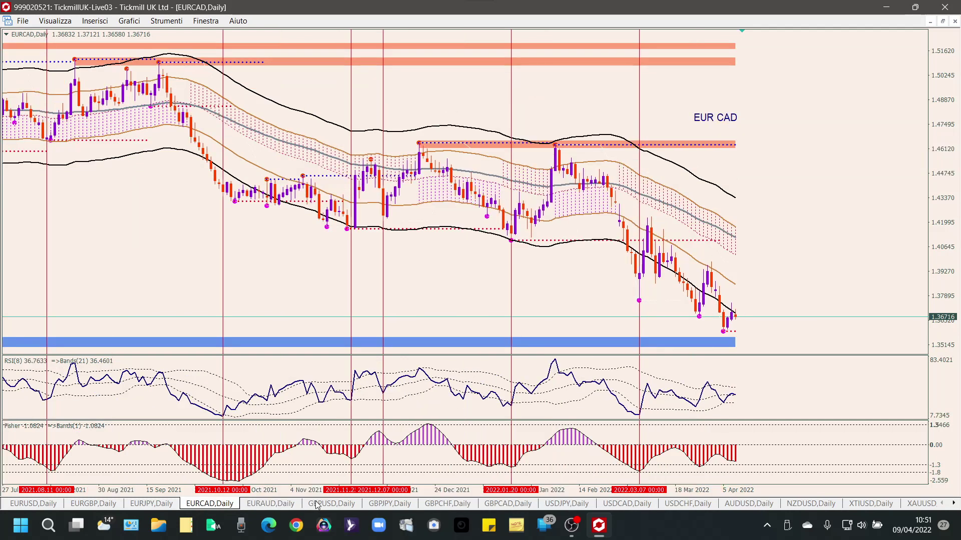
{"action": "left_click", "coordinate": [274, 505]}
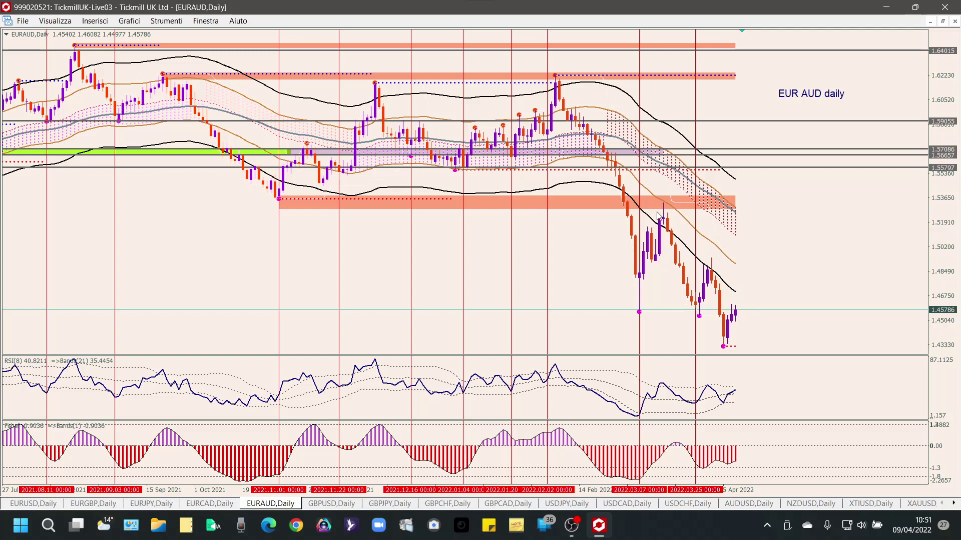
{"action": "left_click", "coordinate": [97, 22]}
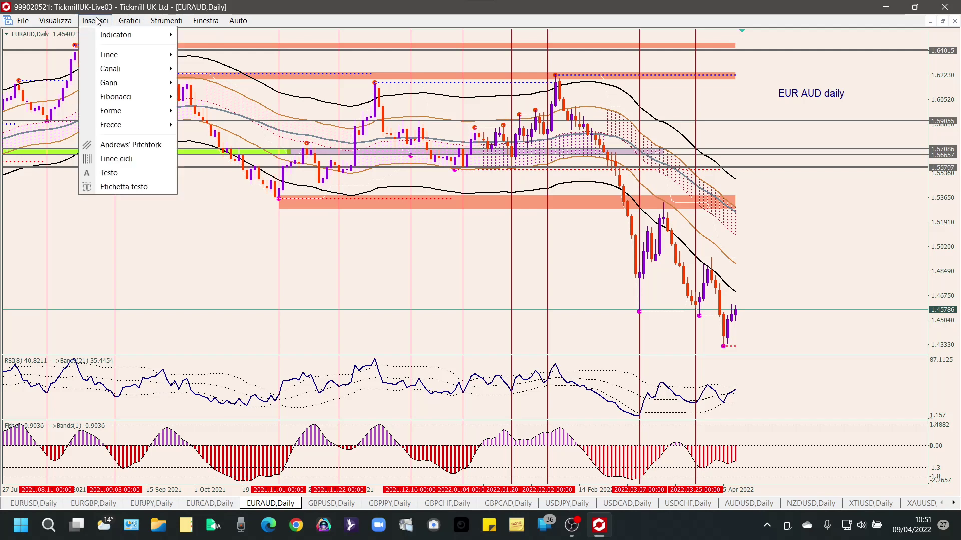
{"action": "mouse_move", "coordinate": [131, 52]}
{"action": "left_click", "coordinate": [253, 84]}
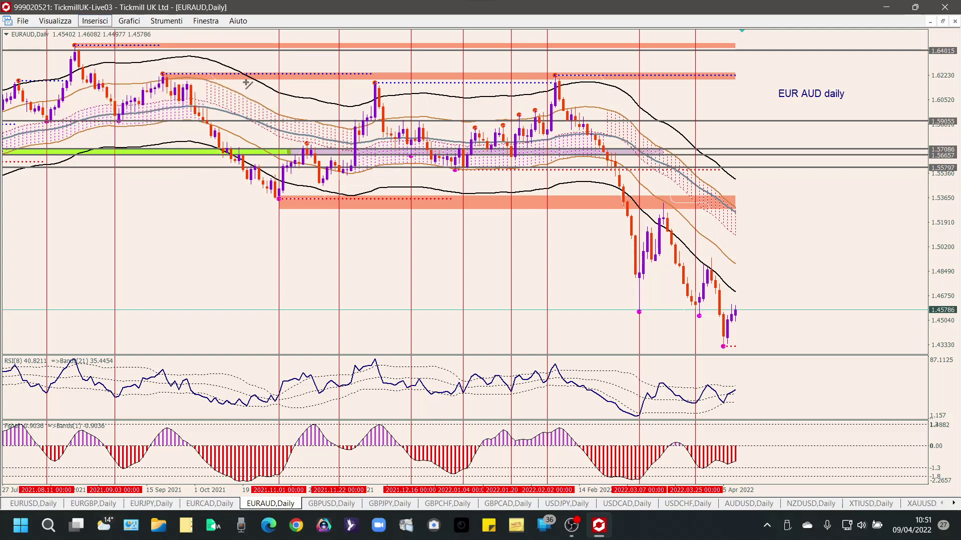
{"action": "mouse_move", "coordinate": [666, 205]}
{"action": "left_mouse_down"}
{"action": "mouse_move", "coordinate": [799, 323]}
{"action": "mouse_move", "coordinate": [796, 332]}
{"action": "mouse_move", "coordinate": [770, 332]}
{"action": "left_mouse_up"}
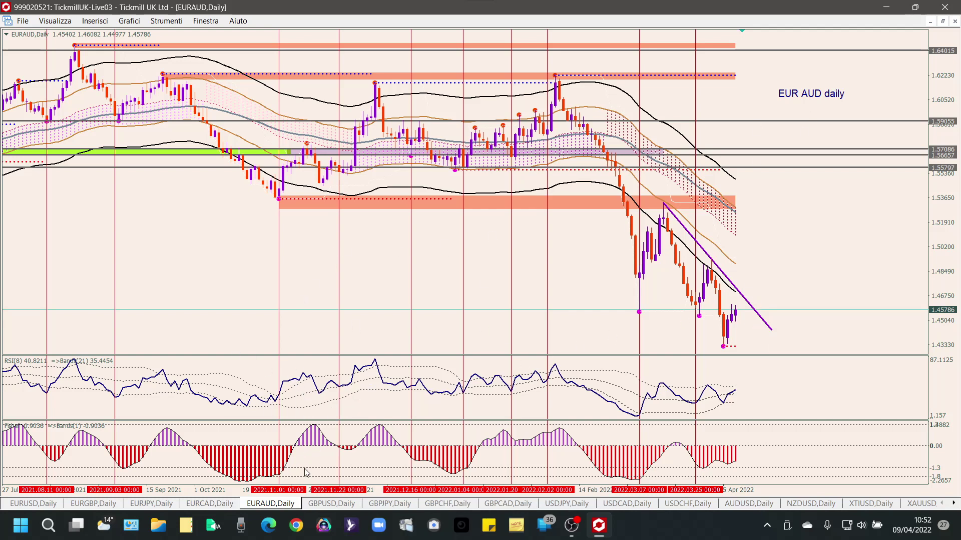
Show the GBPUSD daily chart and inspect the ZigZag low at the start of the blue support zone
{"action": "left_click", "coordinate": [329, 503]}
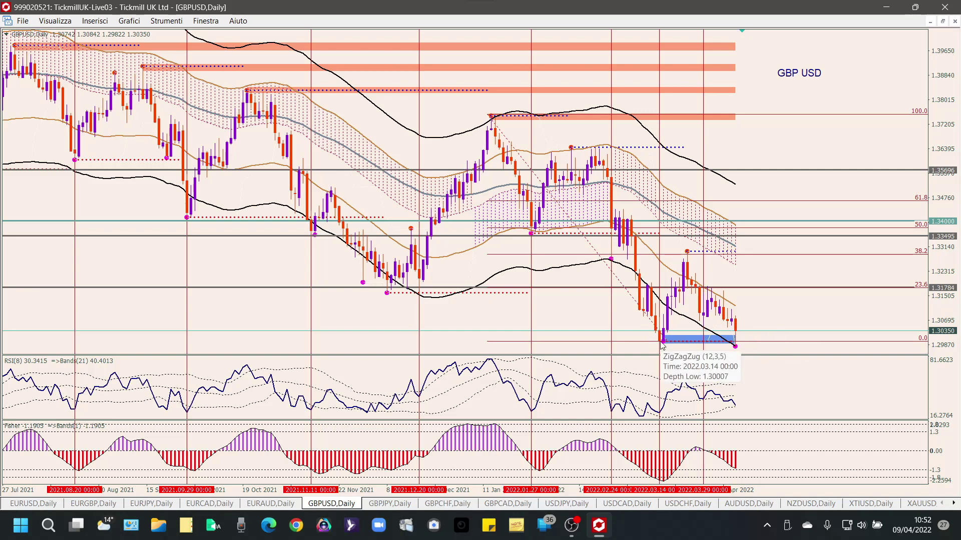
{"action": "mouse_move", "coordinate": [662, 345]}
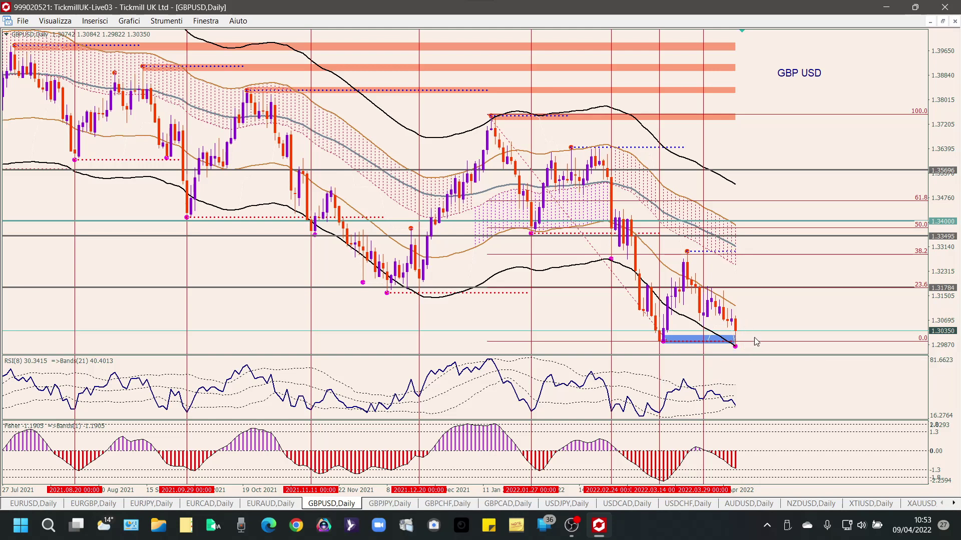
Compress the GBPUSD price scale to fit the lower blue support zone and examine the daily trend back to November 2020
{"action": "left_click_drag", "start_coordinate": [950, 126], "coordinate": [945, 194]}
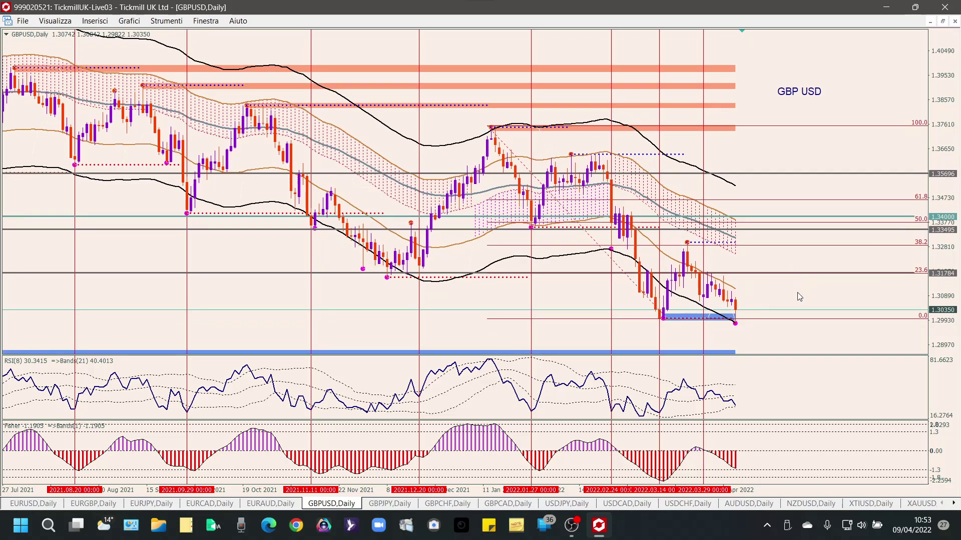
{"action": "key", "text": "plus"}
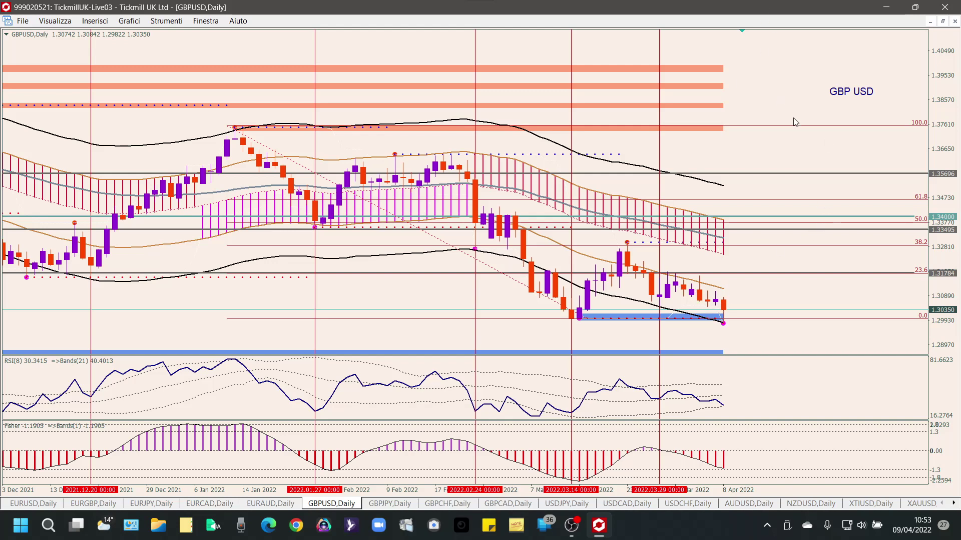
{"action": "key", "text": "minus"}
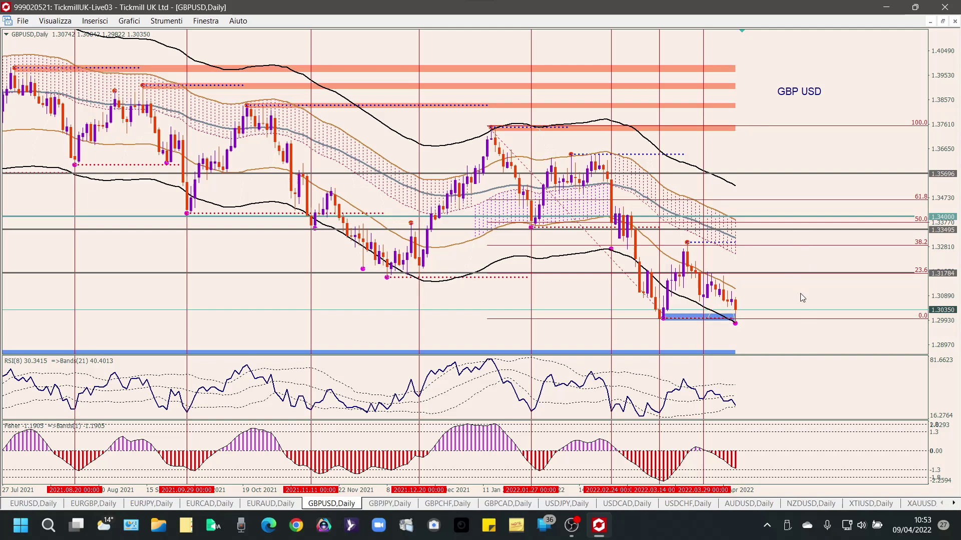
{"action": "key", "text": "minus"}
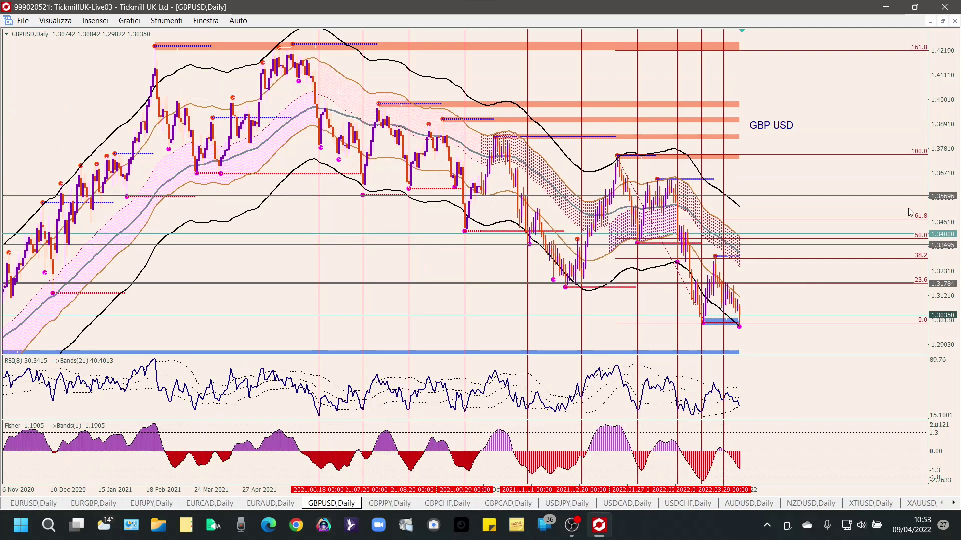
{"action": "left_click_drag", "start_coordinate": [945, 139], "coordinate": [936, 224]}
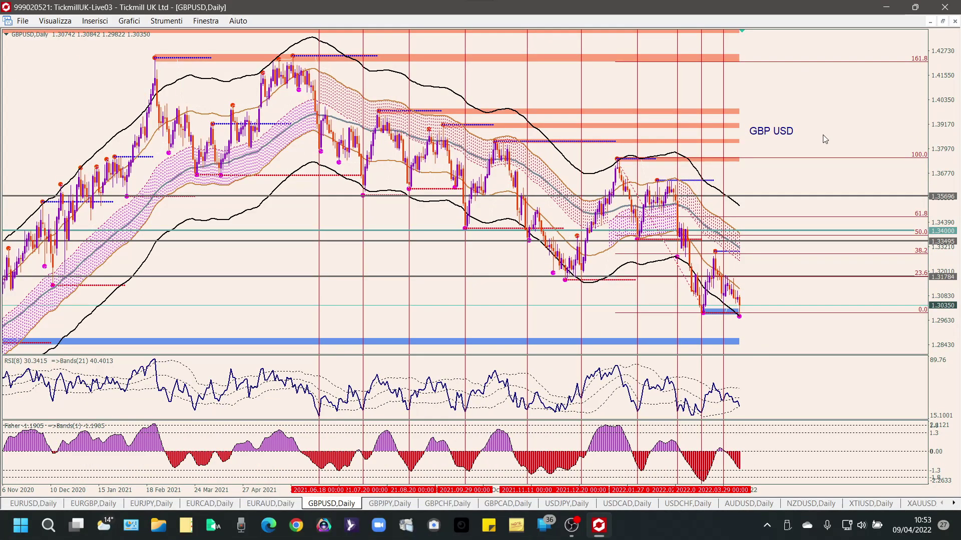
{"action": "key", "text": "plus"}
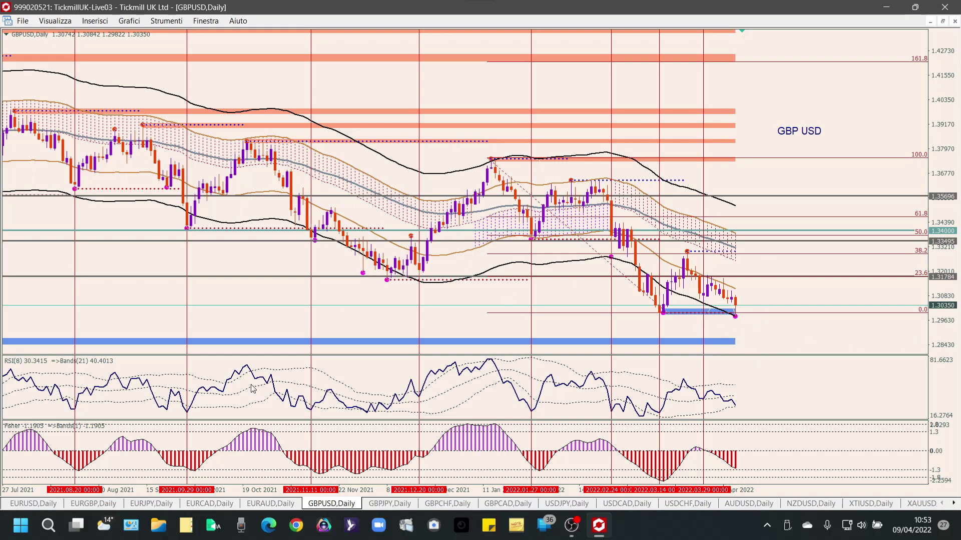
Add horizontal lines at 162.675, 160.829 and 159.711 around the recent candles on the GBPJPY daily chart
{"action": "left_click", "coordinate": [387, 503]}
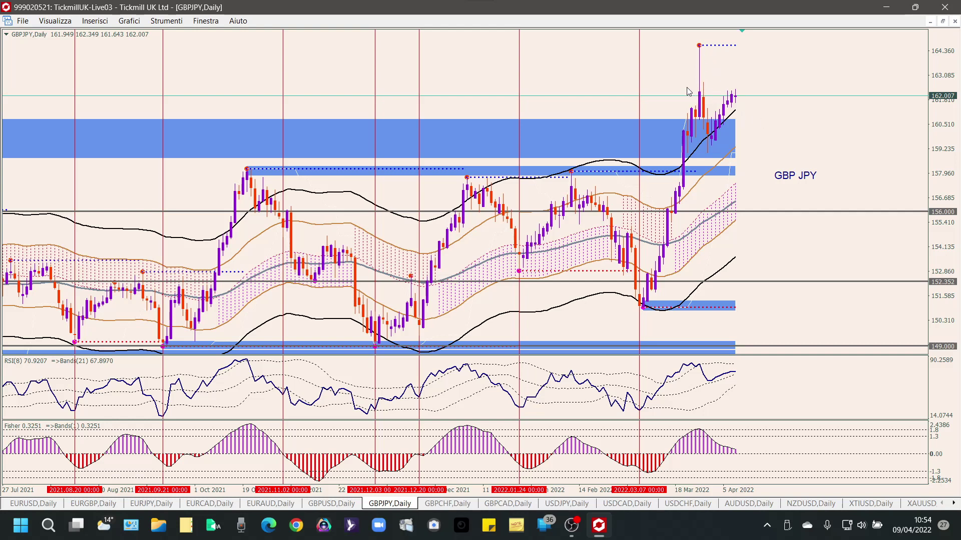
{"action": "mouse_move", "coordinate": [699, 97]}
{"action": "left_click_drag", "start_coordinate": [861, 216], "coordinate": [836, 82]}
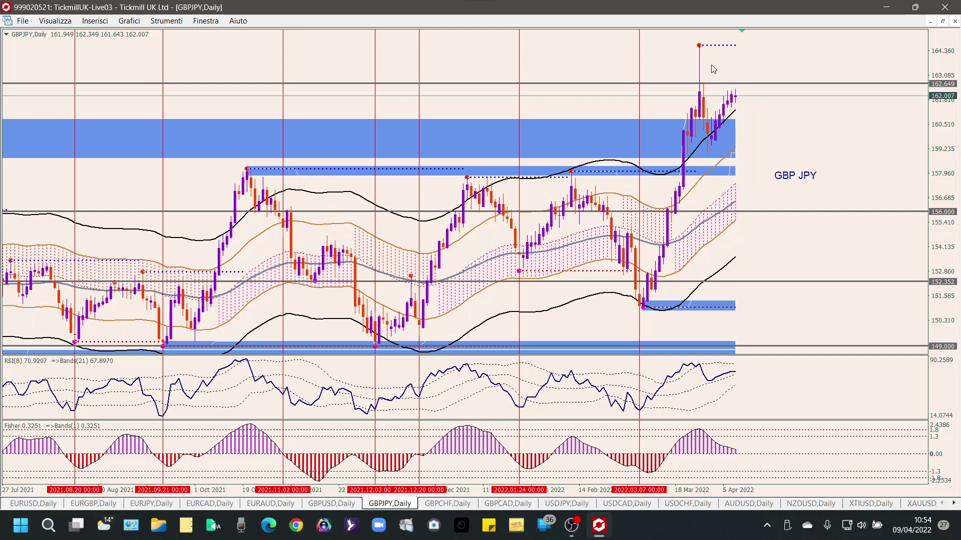
{"action": "mouse_move", "coordinate": [727, 46]}
{"action": "left_click_drag", "start_coordinate": [792, 89], "coordinate": [792, 145]}
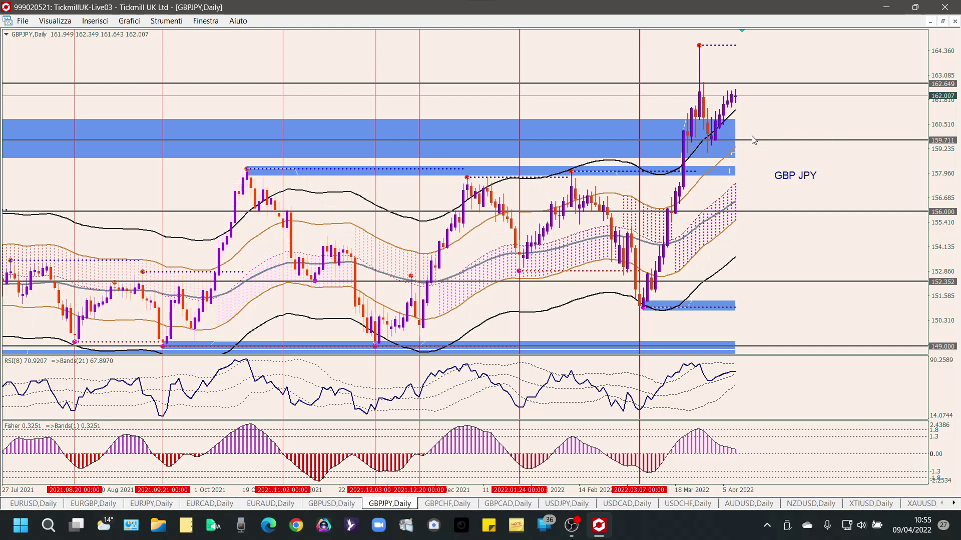
{"action": "left_click_drag", "start_coordinate": [781, 88], "coordinate": [773, 123]}
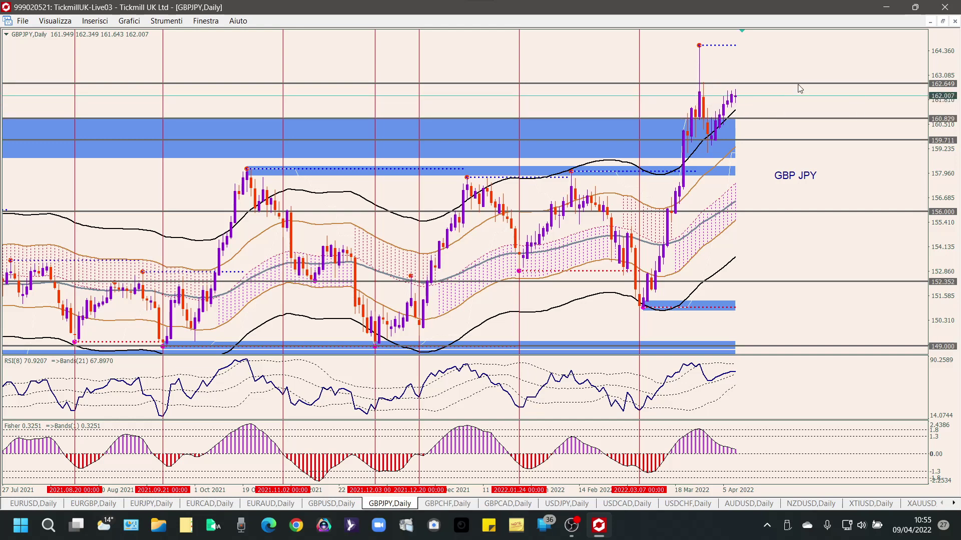
{"action": "left_click_drag", "start_coordinate": [797, 86], "coordinate": [801, 87]}
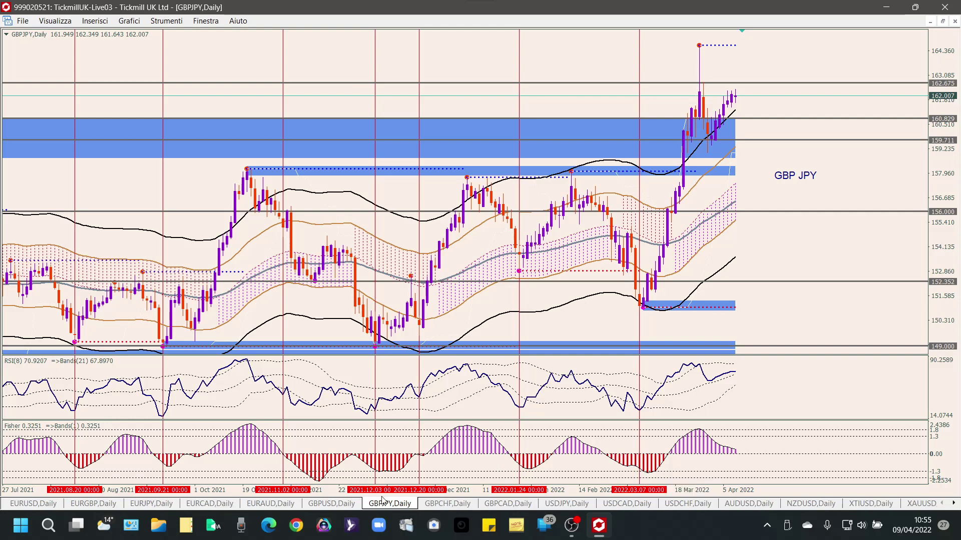
Compress the price scale of the GBPCHF daily chart and add a horizontal line at 1.21121 along the early-March low
{"action": "left_click", "coordinate": [450, 504]}
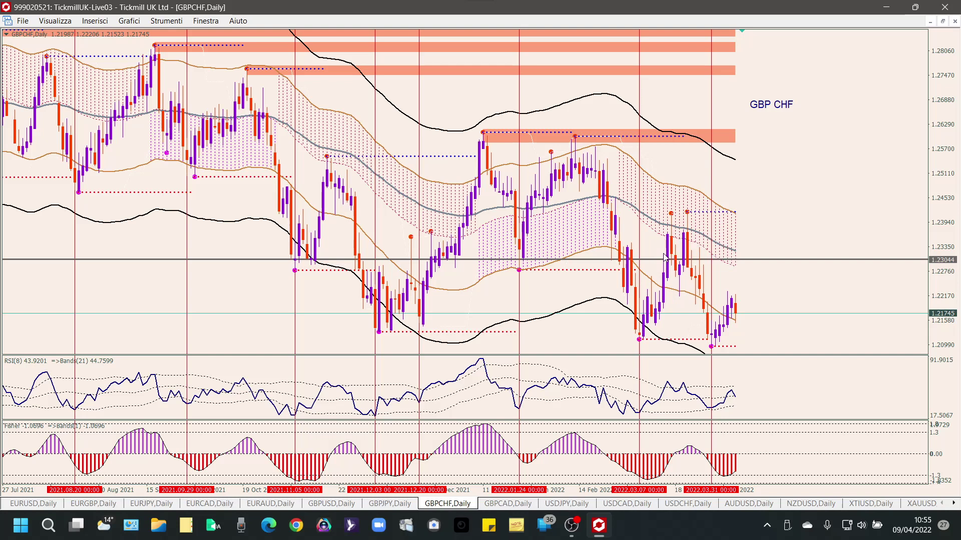
{"action": "mouse_move", "coordinate": [728, 256]}
{"action": "key", "text": "plus"}
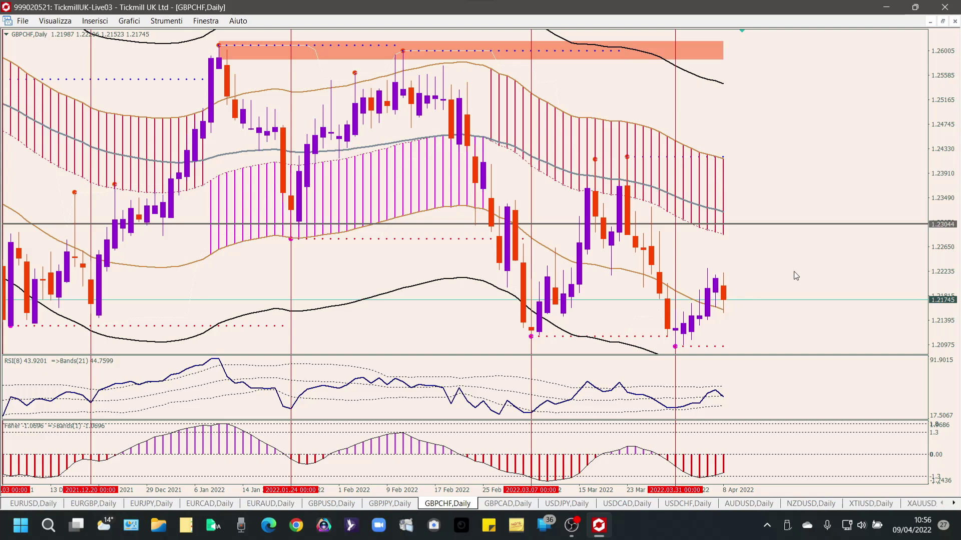
{"action": "key", "text": "minus"}
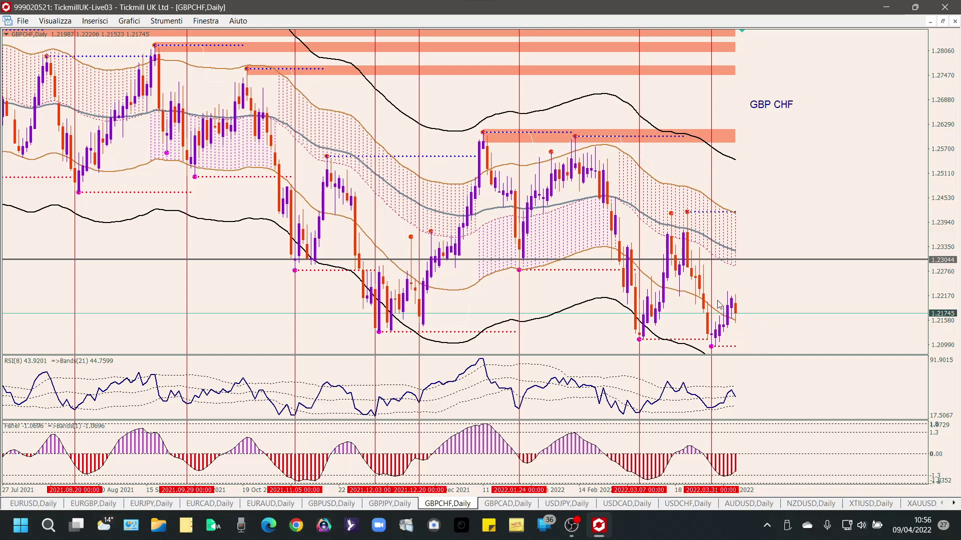
{"action": "left_click_drag", "start_coordinate": [941, 216], "coordinate": [947, 273]}
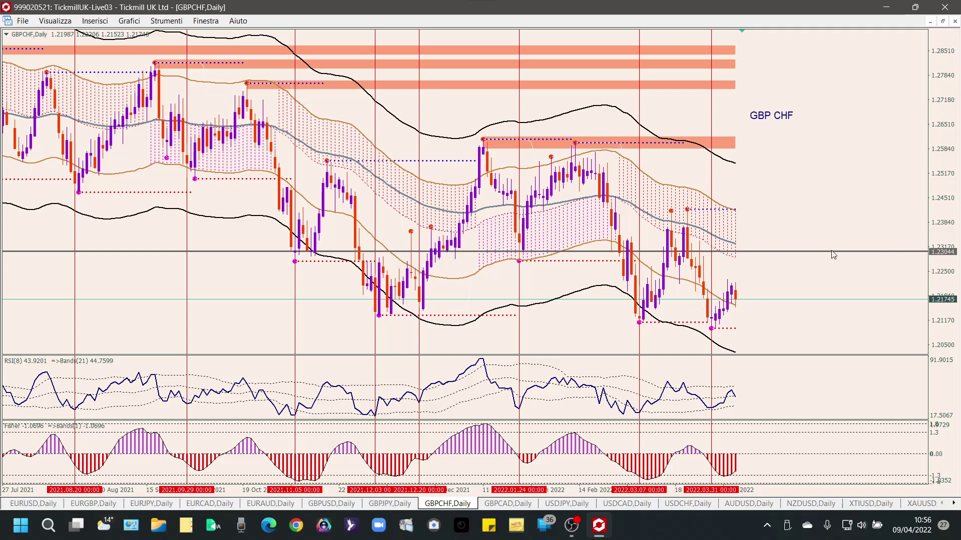
{"action": "left_click_drag", "start_coordinate": [833, 255], "coordinate": [816, 328]}
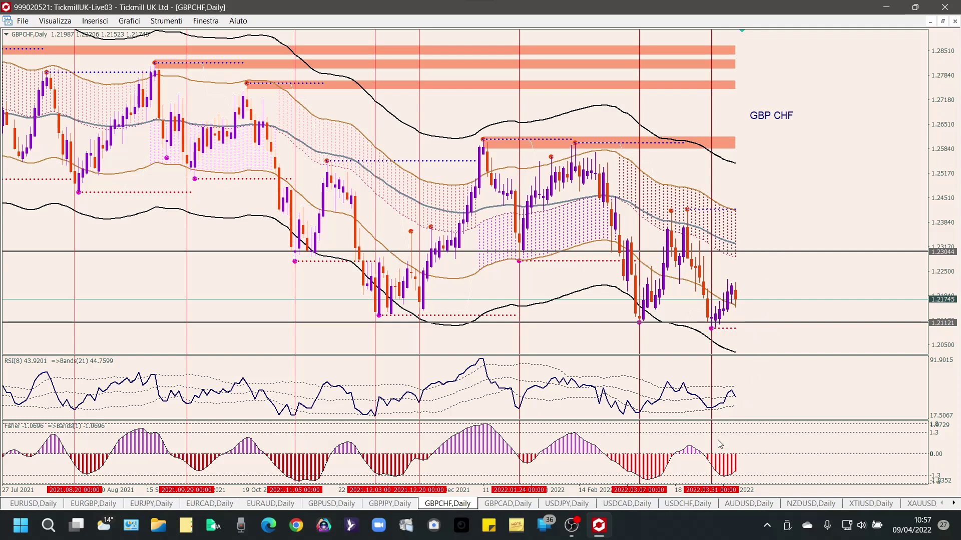
Add horizontal lines at 1.64750 and 1.62985 above and below the latest candles on the GBPCAD daily chart
{"action": "left_click", "coordinate": [523, 498]}
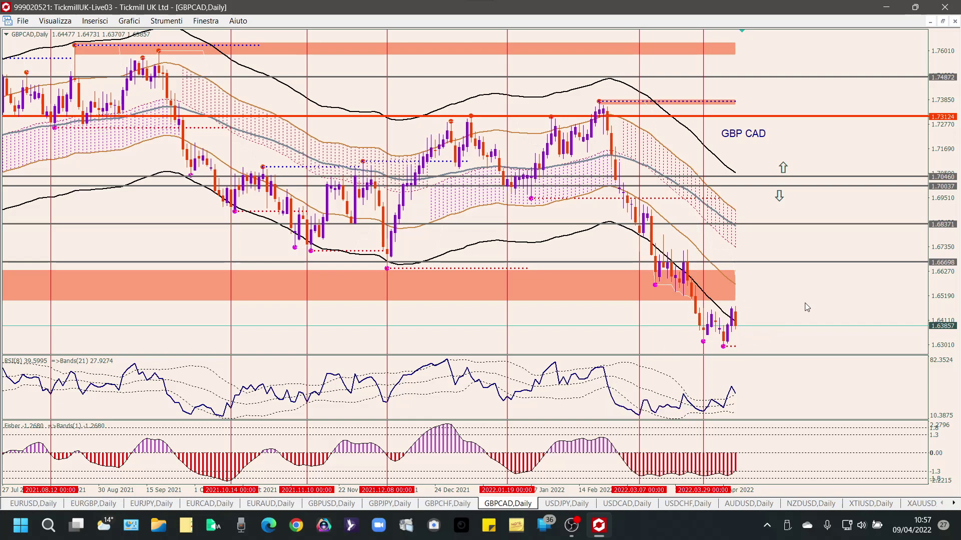
{"action": "key", "text": "plus"}
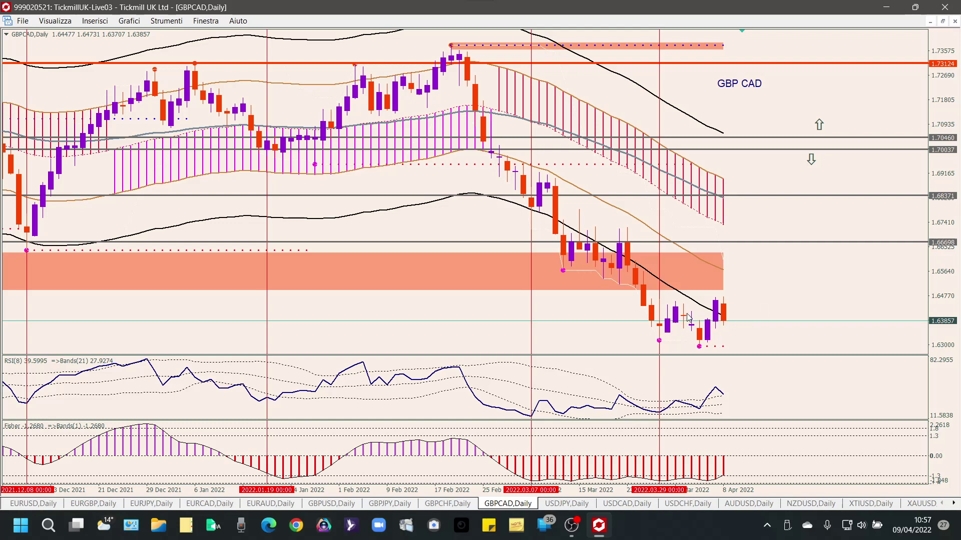
{"action": "key", "text": "minus"}
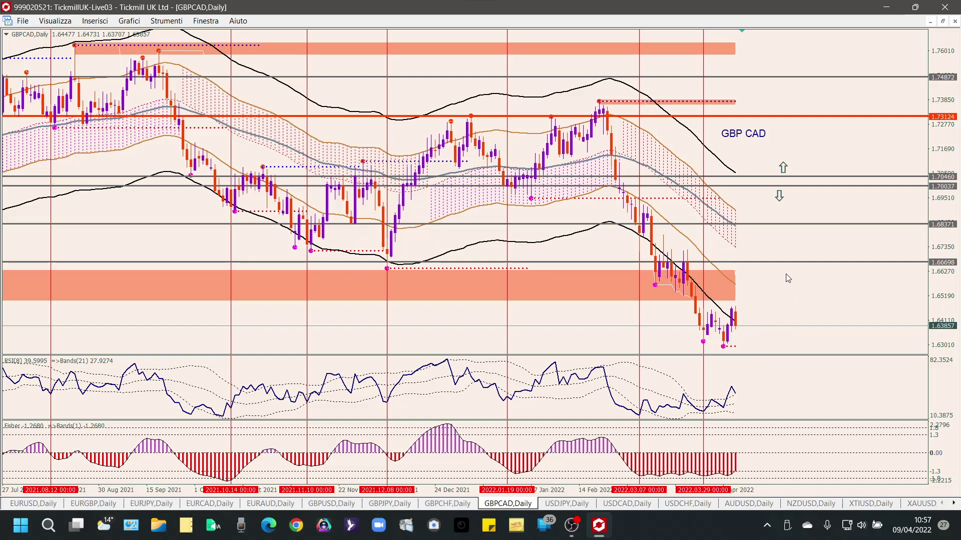
{"action": "left_click_drag", "start_coordinate": [796, 262], "coordinate": [796, 306]}
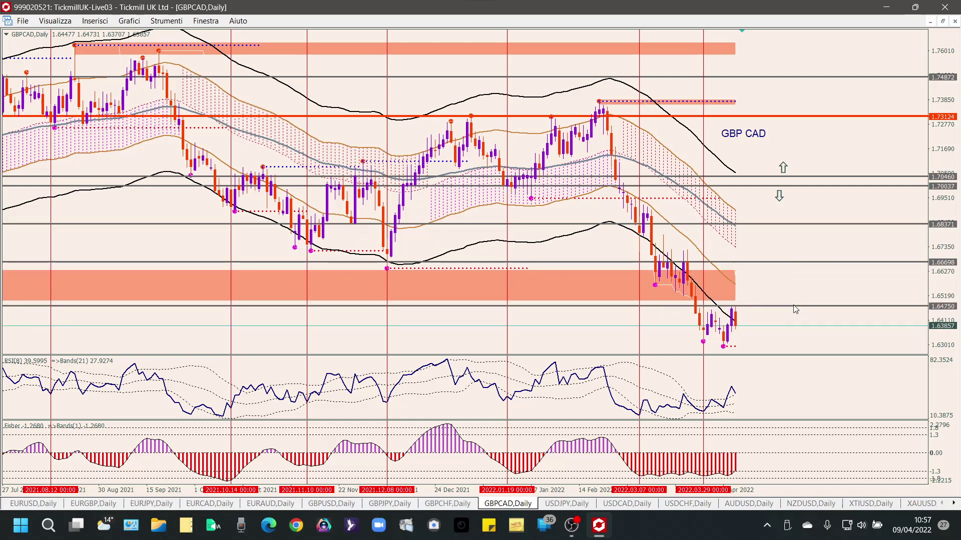
{"action": "left_click_drag", "start_coordinate": [794, 305], "coordinate": [782, 350]}
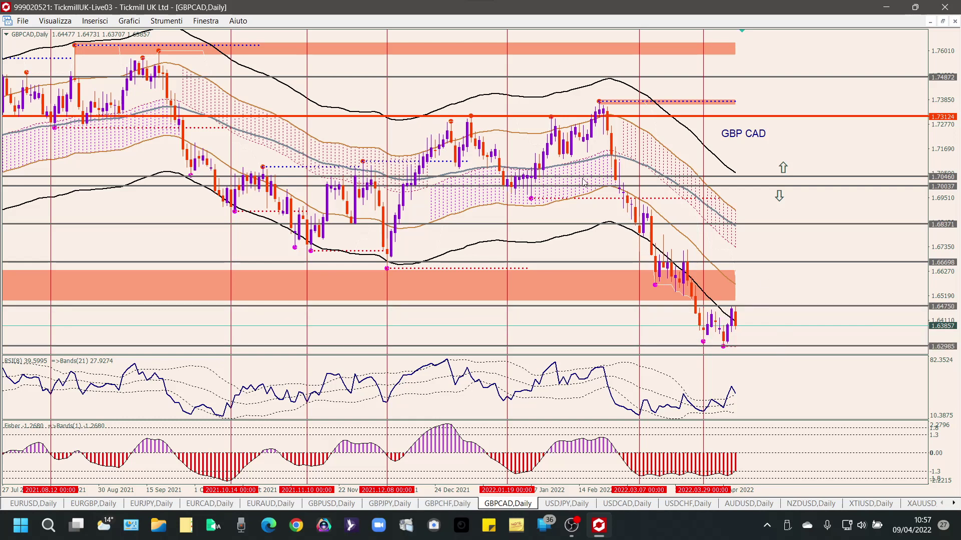
Draw a rectangle between the two lowest GBPCAD horizontal lines, from mid-March to beyond the last candle
{"action": "left_click", "coordinate": [85, 18]}
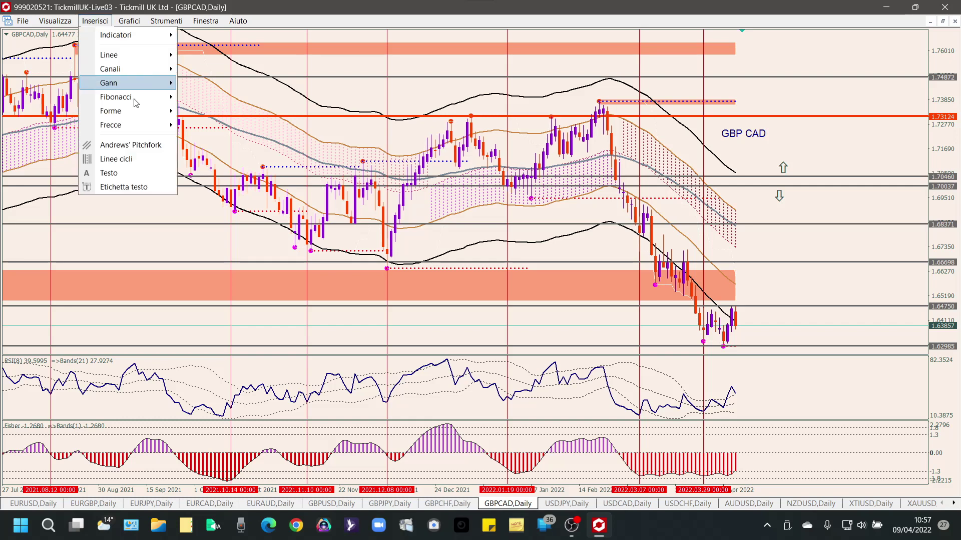
{"action": "mouse_move", "coordinate": [153, 113]}
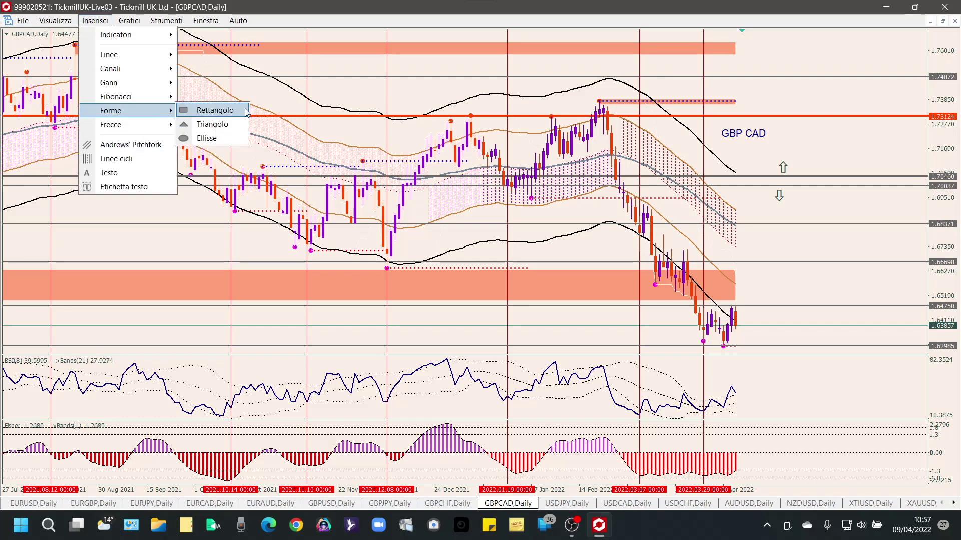
{"action": "left_click", "coordinate": [220, 110]}
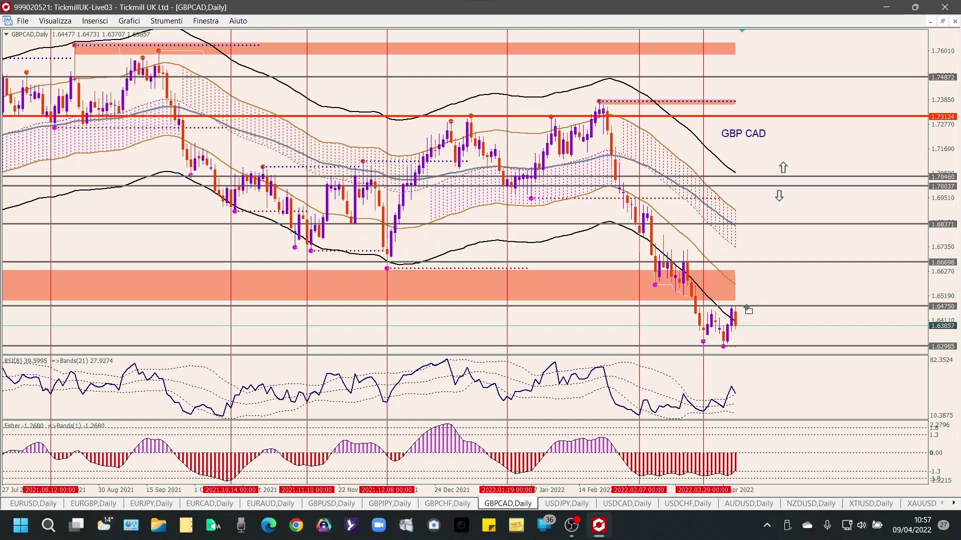
{"action": "left_click_drag", "start_coordinate": [663, 309], "coordinate": [811, 345]}
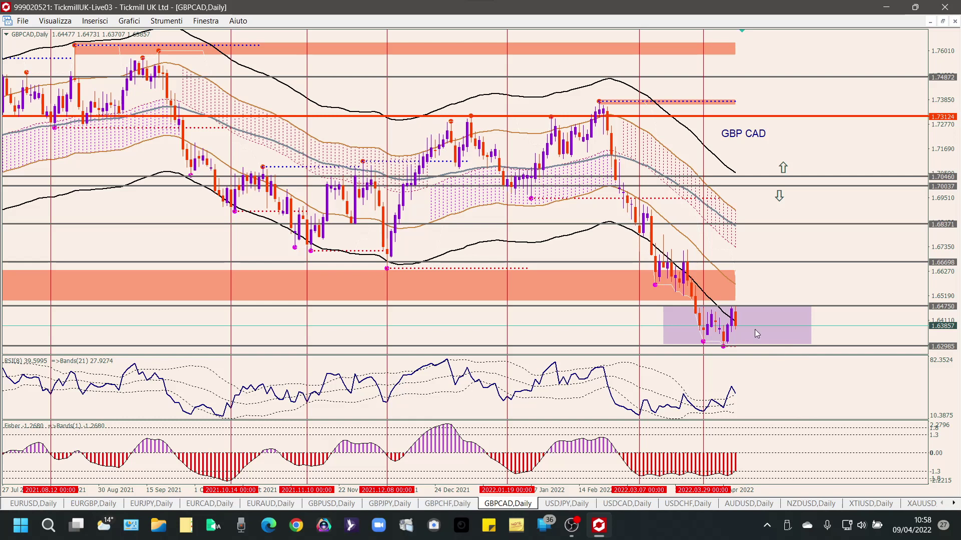
Examine the USDJPY daily chart back to June 2019, with its price scale compressed to fit both upper resistance zones
{"action": "left_click", "coordinate": [583, 501]}
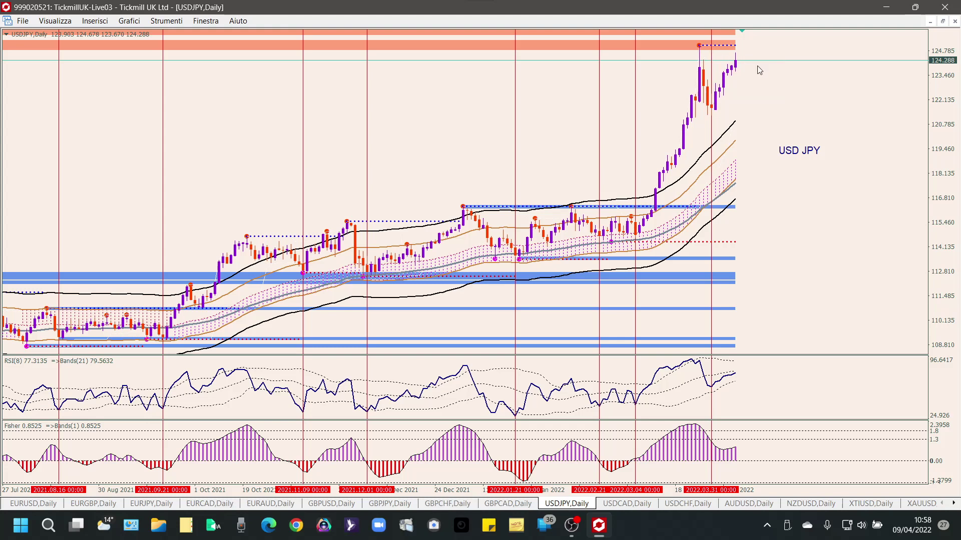
{"action": "left_click_drag", "start_coordinate": [950, 114], "coordinate": [954, 220]}
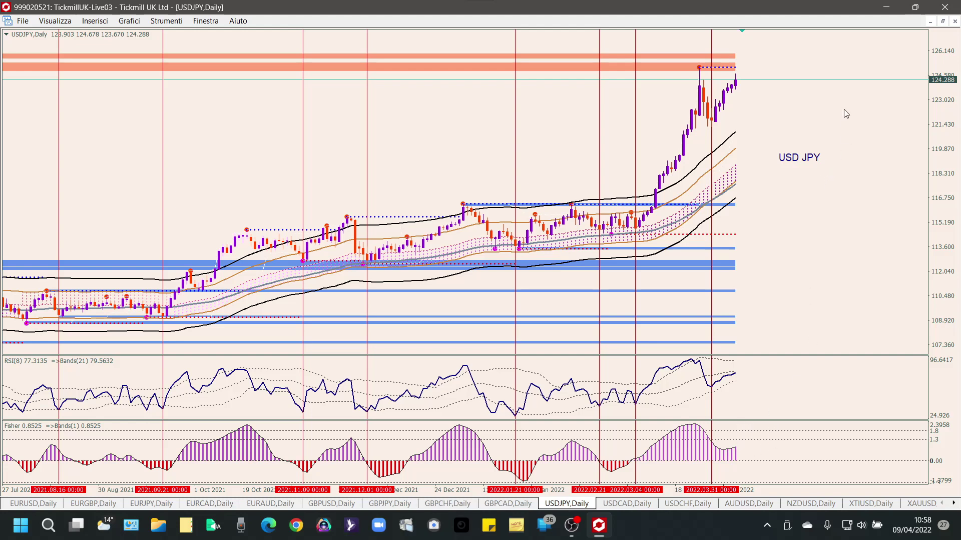
{"action": "key", "text": "minus"}
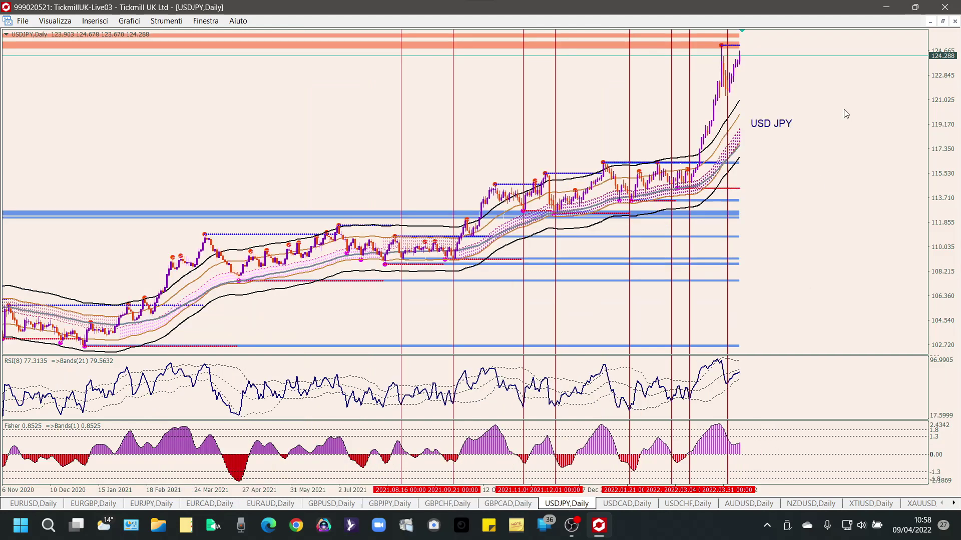
{"action": "key", "text": "minus"}
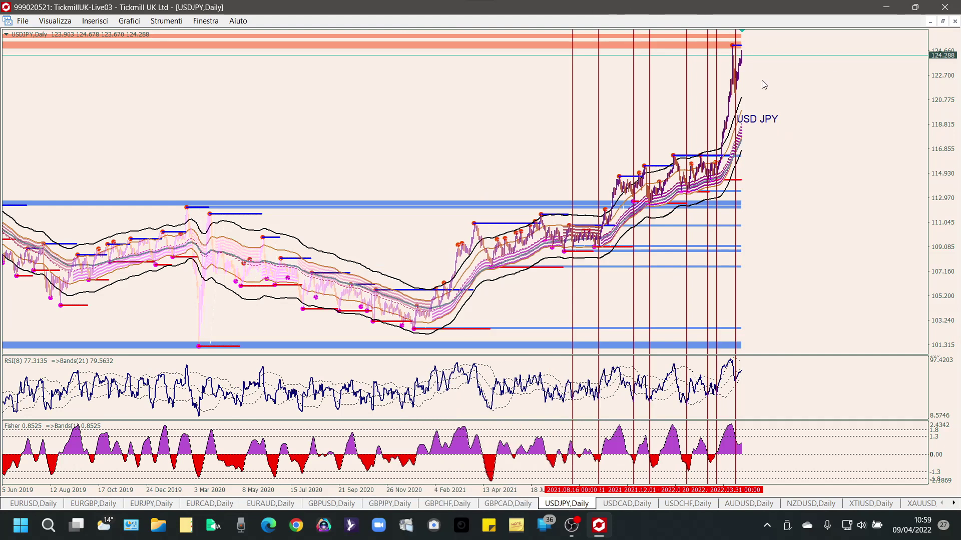
{"action": "key", "text": "plus"}
{"action": "key", "text": "plus"}
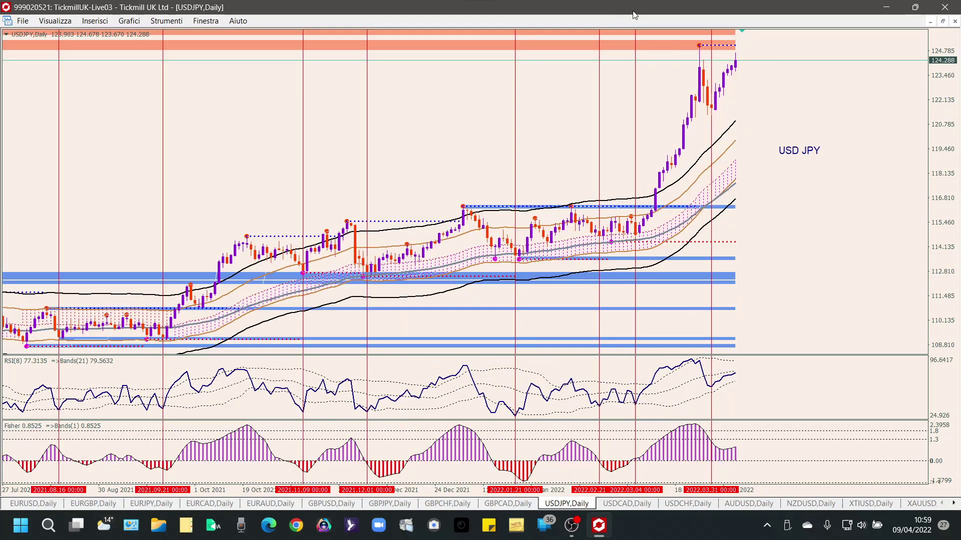
{"action": "left_click_drag", "start_coordinate": [941, 133], "coordinate": [775, 82]}
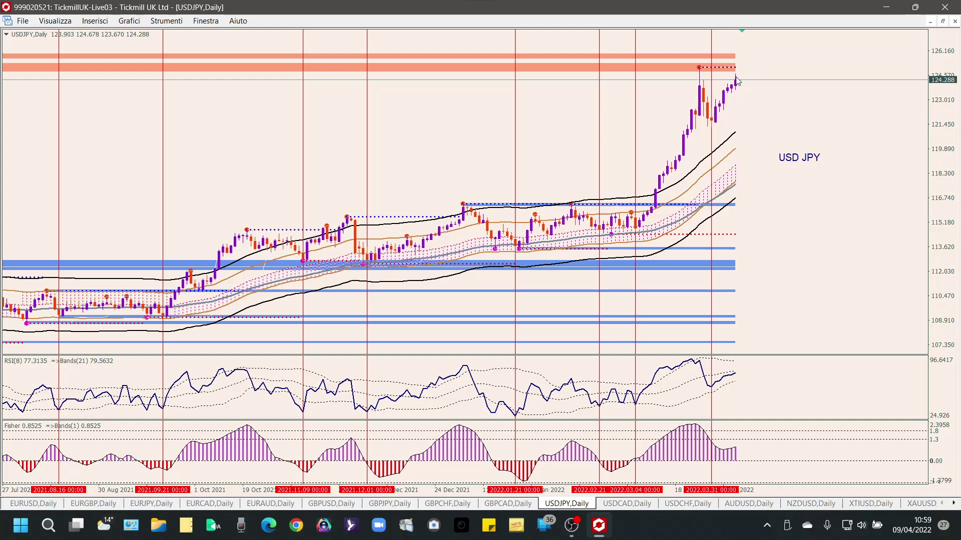
Show the data window beside an enlarged view of the recent USDJPY candles and inspect the last candle's values
{"action": "key", "text": "plus"}
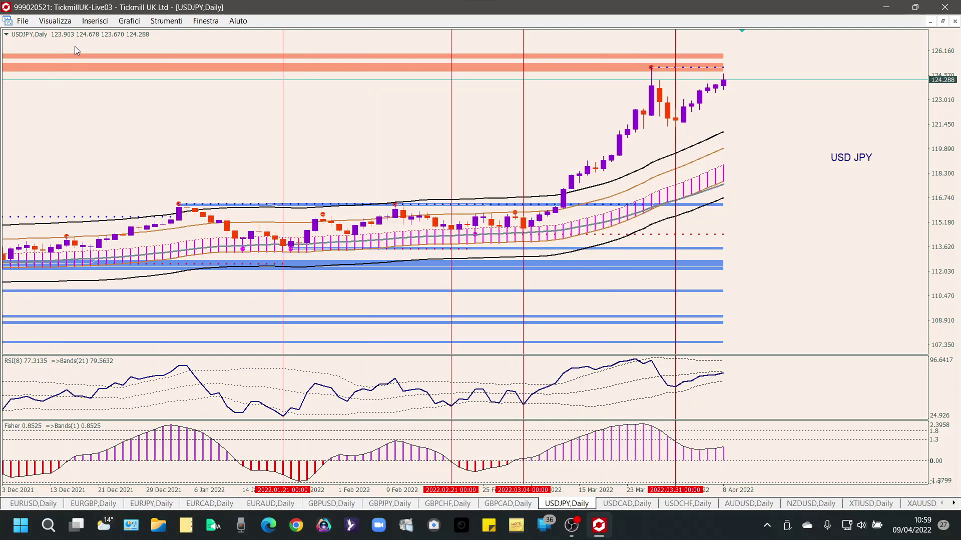
{"action": "left_click", "coordinate": [55, 21]}
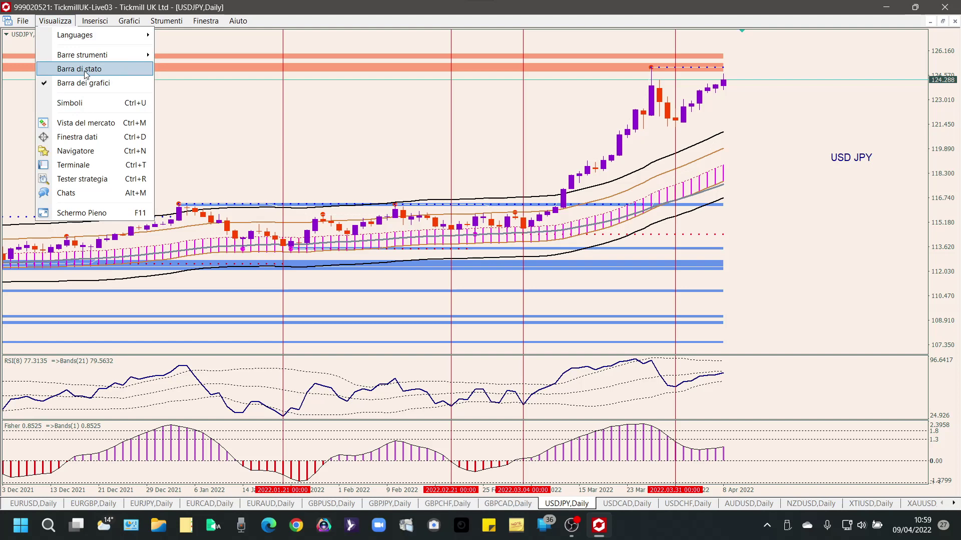
{"action": "left_click", "coordinate": [85, 137]}
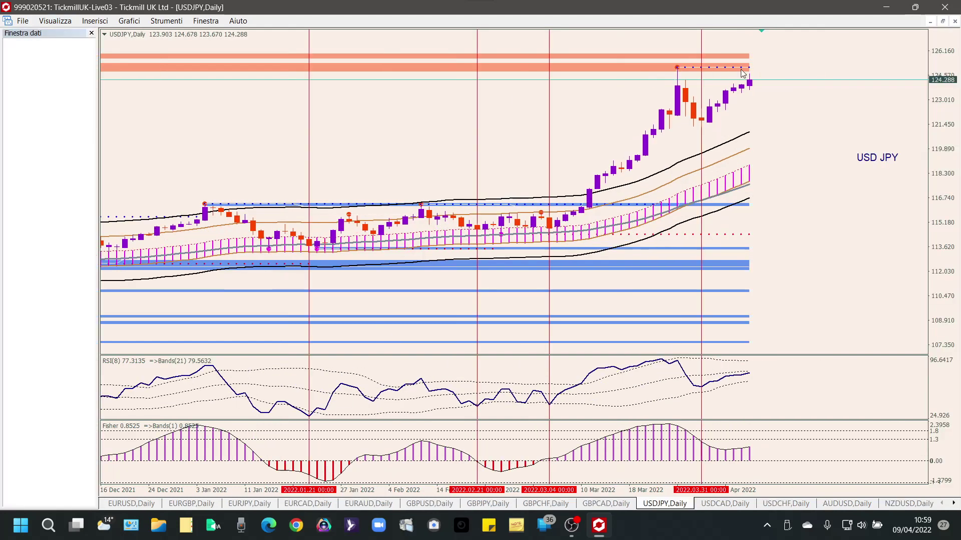
{"action": "mouse_move", "coordinate": [753, 83]}
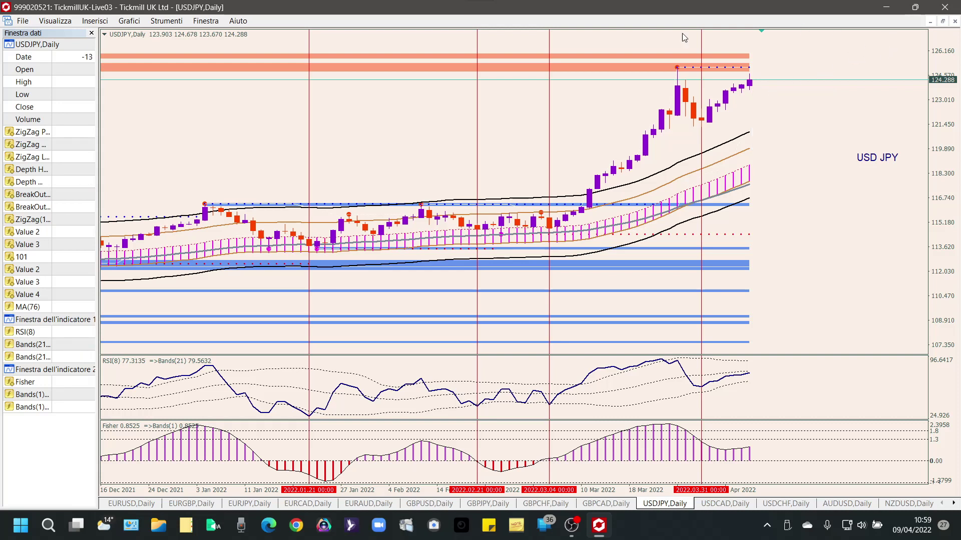
Hide the data window and compare the recent USDJPY candles with the wider daily chart back to July 2021
{"action": "left_click", "coordinate": [91, 33]}
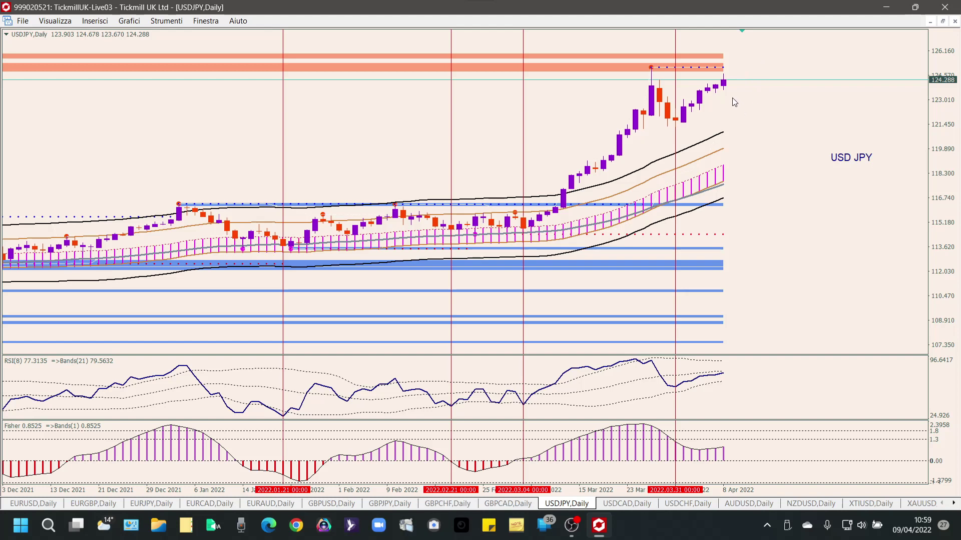
{"action": "key", "text": "minus"}
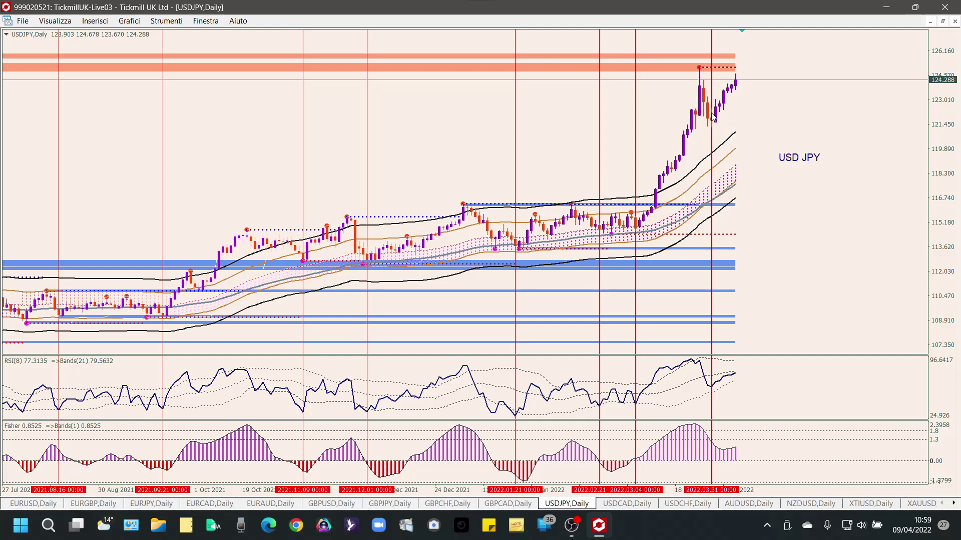
{"action": "key", "text": "plus"}
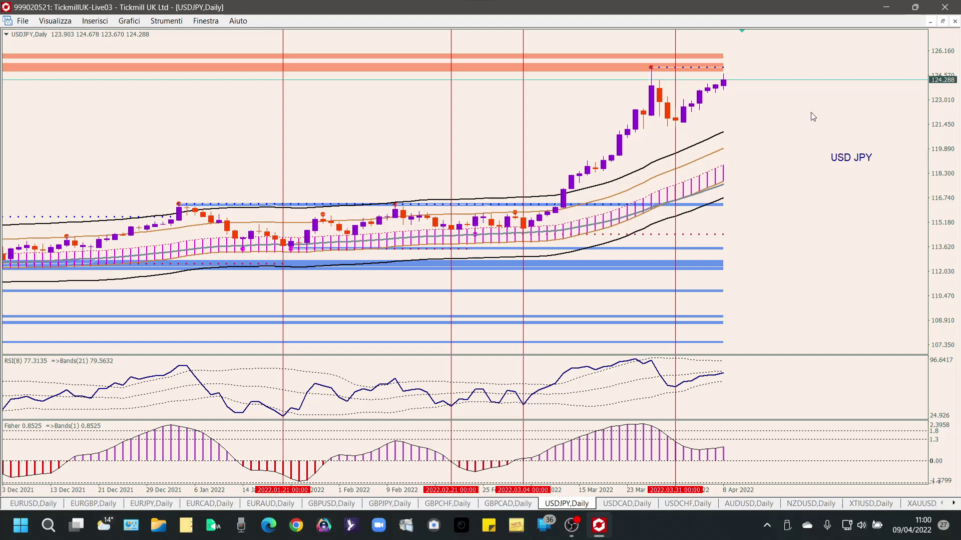
{"action": "key", "text": "minus"}
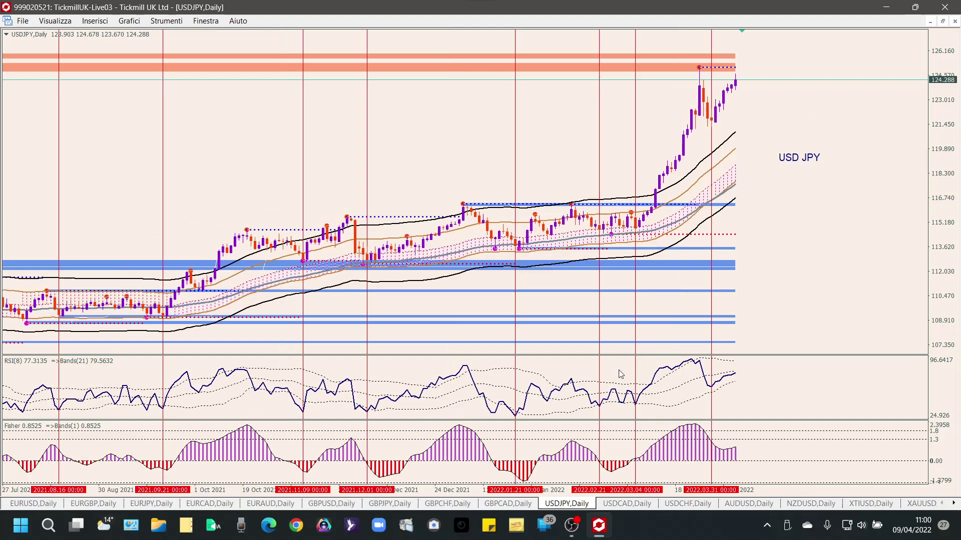
Examine the USDCAD daily chart, both in a close view of the latest candles and in the wider view back to July 2021
{"action": "left_click", "coordinate": [633, 503]}
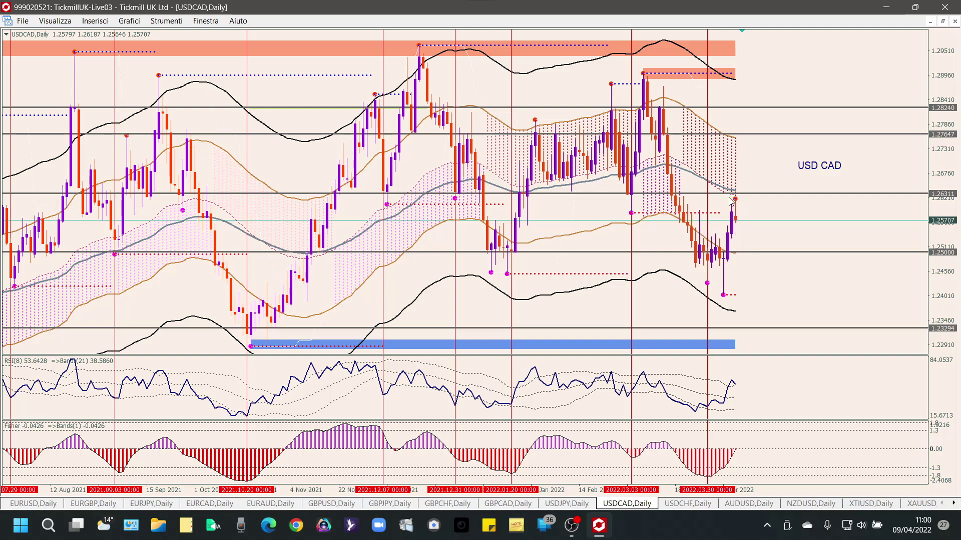
{"action": "mouse_move", "coordinate": [740, 200]}
{"action": "key", "text": "plus"}
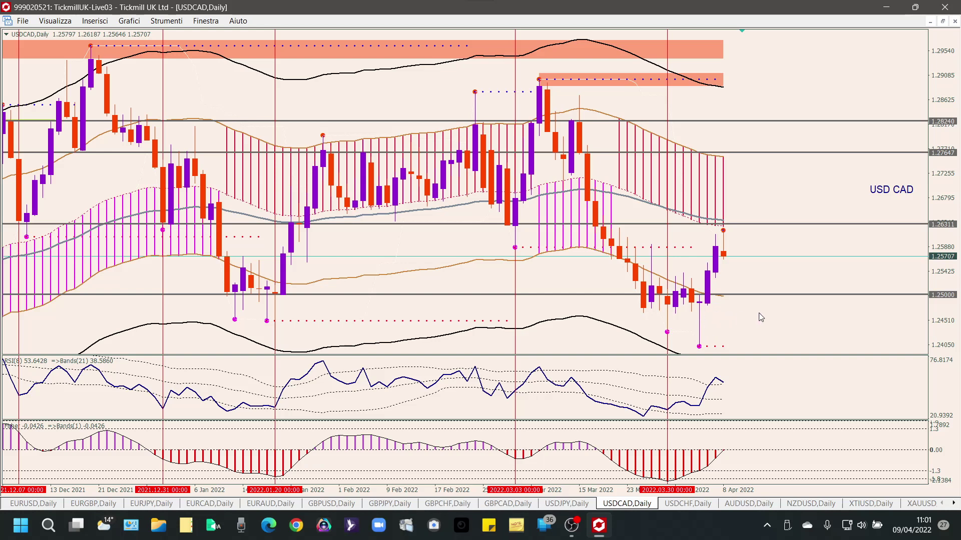
{"action": "key", "text": "minus"}
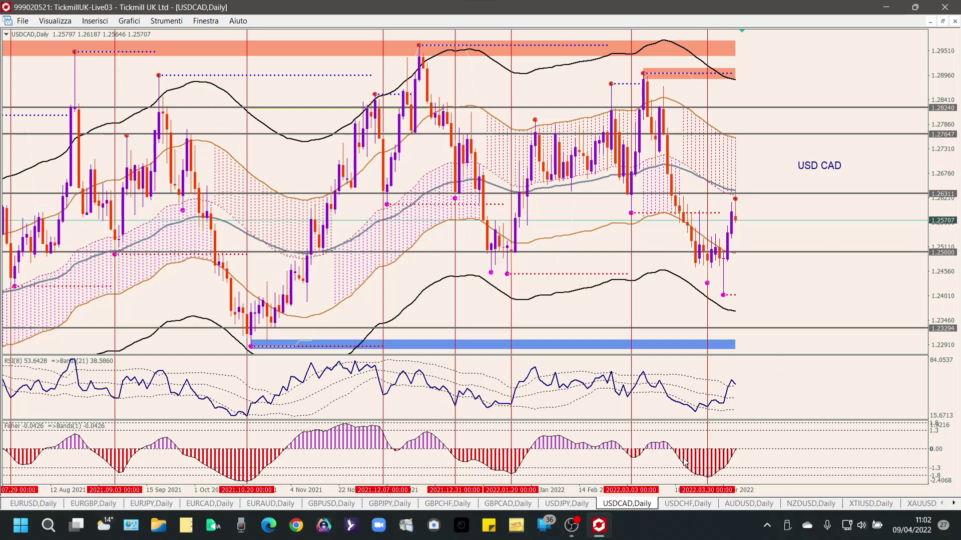
Compare the USDCHF daily chart with the EURUSD daily chart and return to USDCHF
{"action": "left_click", "coordinate": [685, 504]}
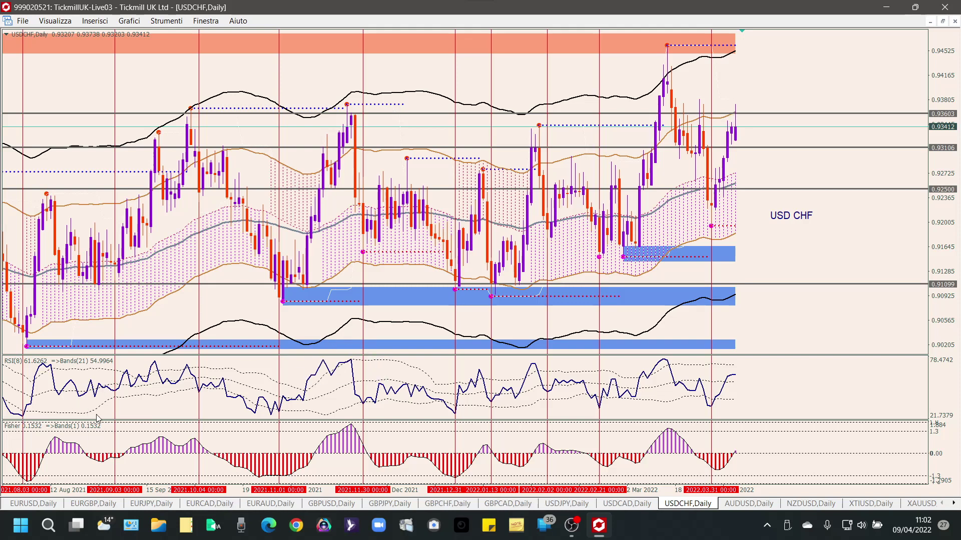
{"action": "left_click", "coordinate": [32, 504]}
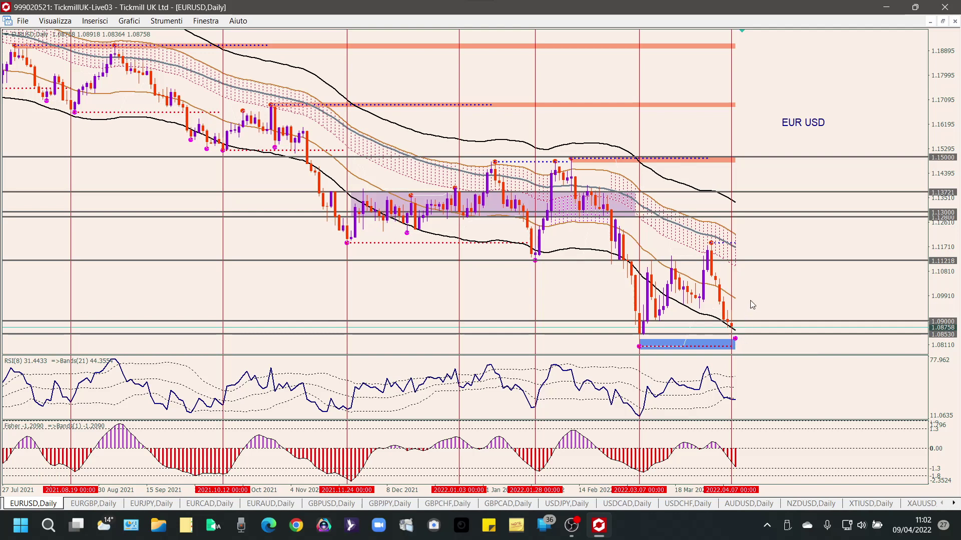
{"action": "left_click", "coordinate": [676, 505]}
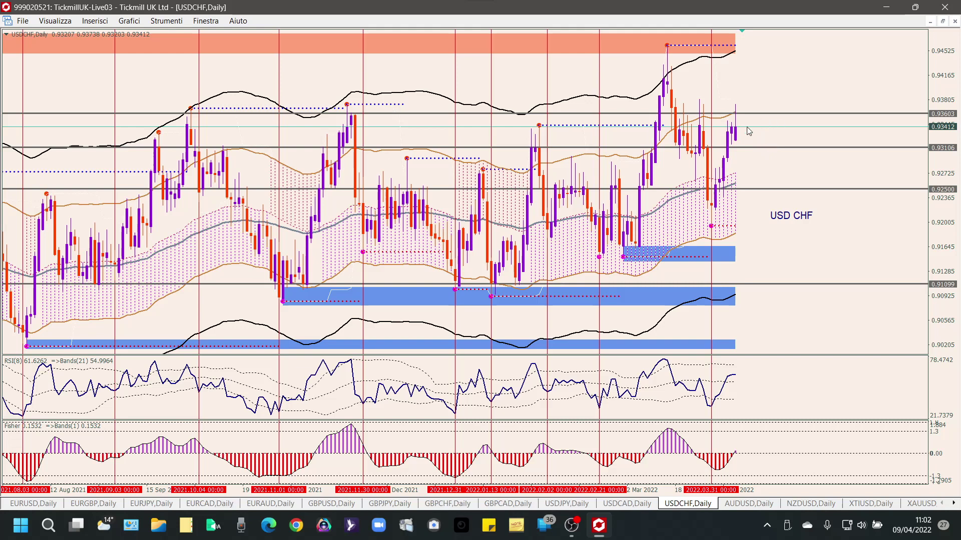
Draw a rectangle beyond the last USDCHF candle, between the horizontal lines at 0.93603 and 0.93106, and inspect the recent candles
{"action": "left_click", "coordinate": [89, 24]}
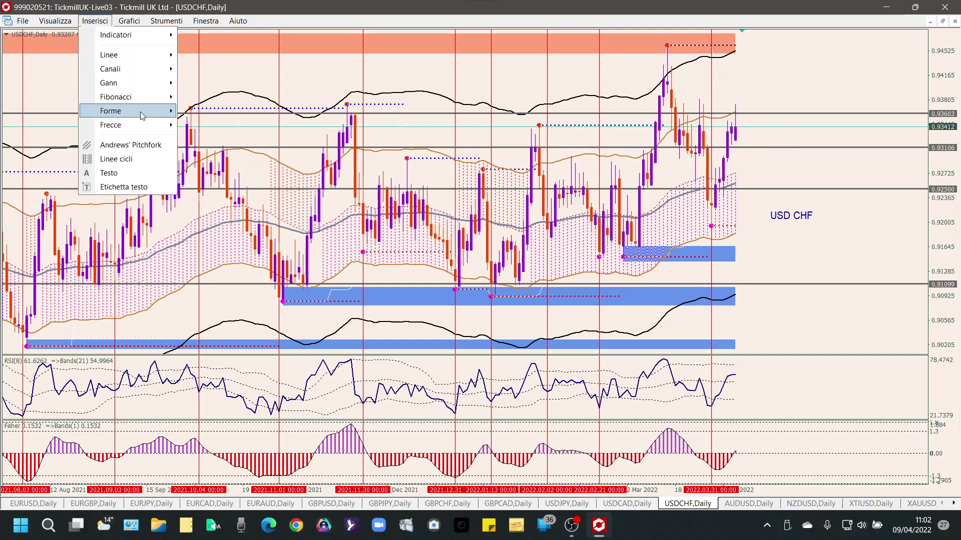
{"action": "mouse_move", "coordinate": [142, 114]}
{"action": "left_click", "coordinate": [205, 111]}
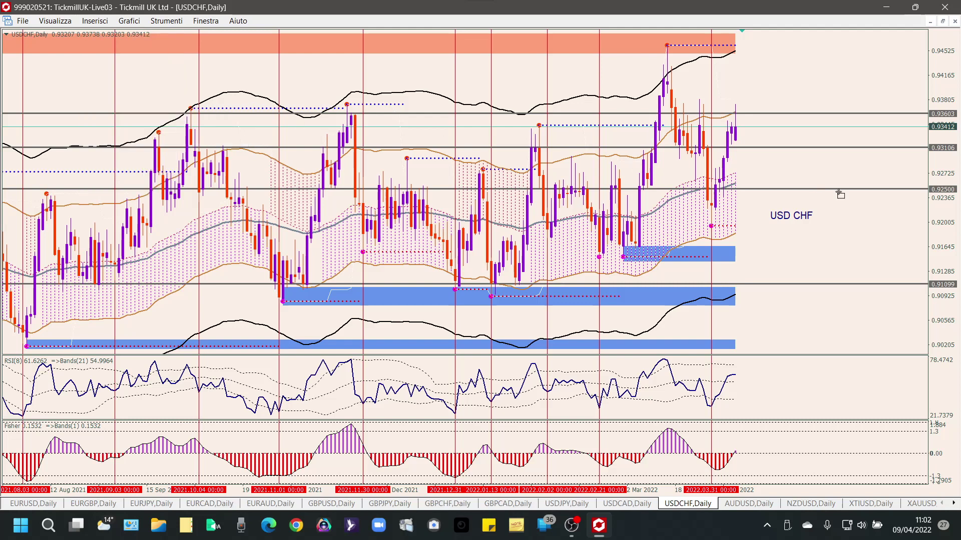
{"action": "left_click_drag", "start_coordinate": [751, 114], "coordinate": [853, 148]}
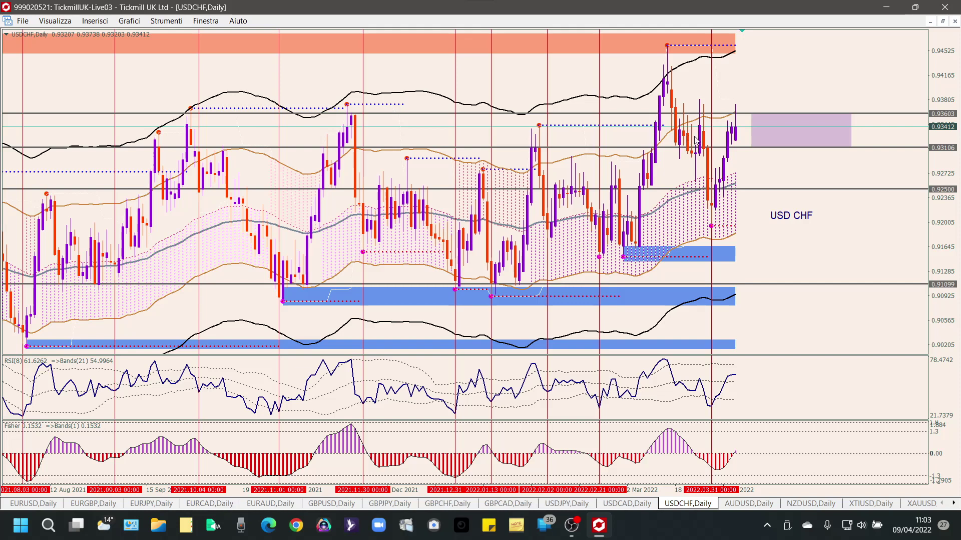
{"action": "key", "text": "plus"}
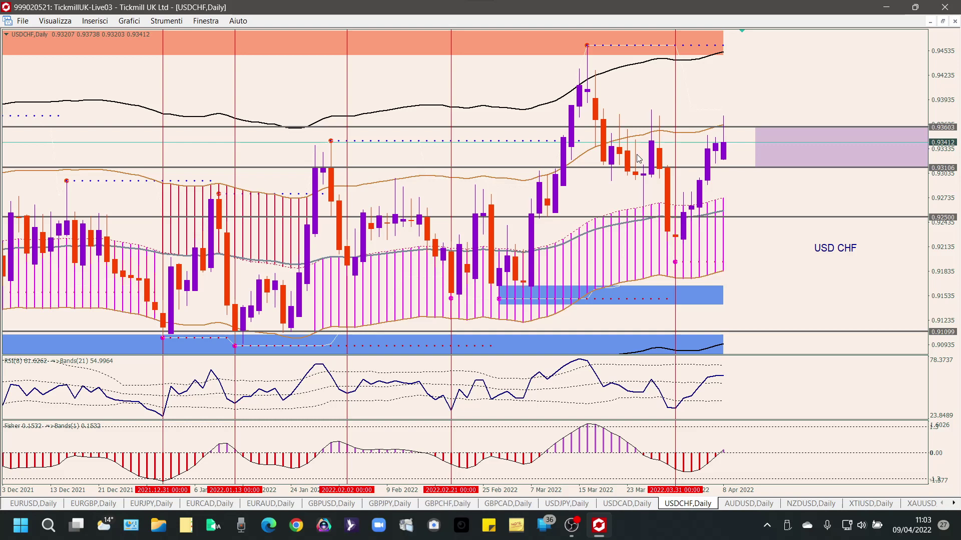
{"action": "key", "text": "minus"}
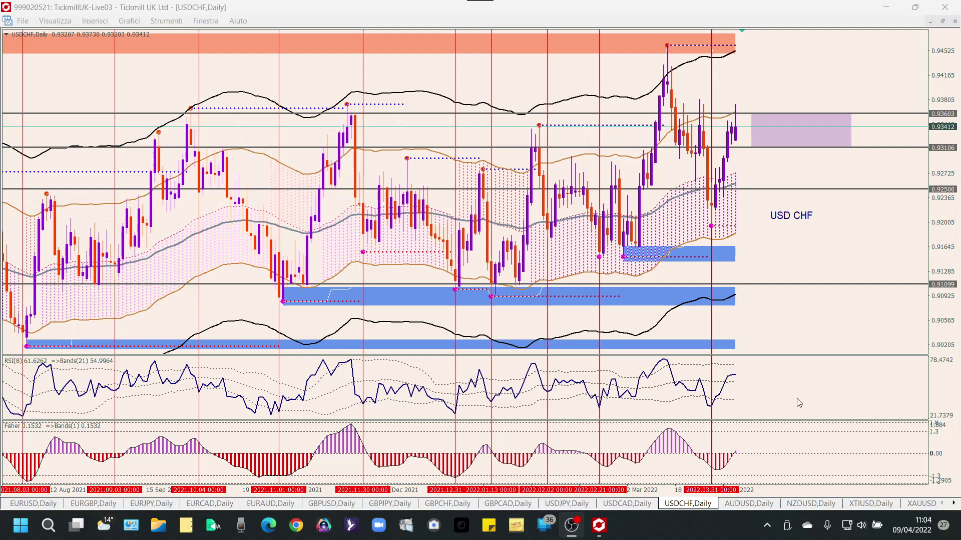
Open the AUDUSD daily chart and shift its AUD USD text label slightly farther from the last candle
{"action": "left_click", "coordinate": [752, 505]}
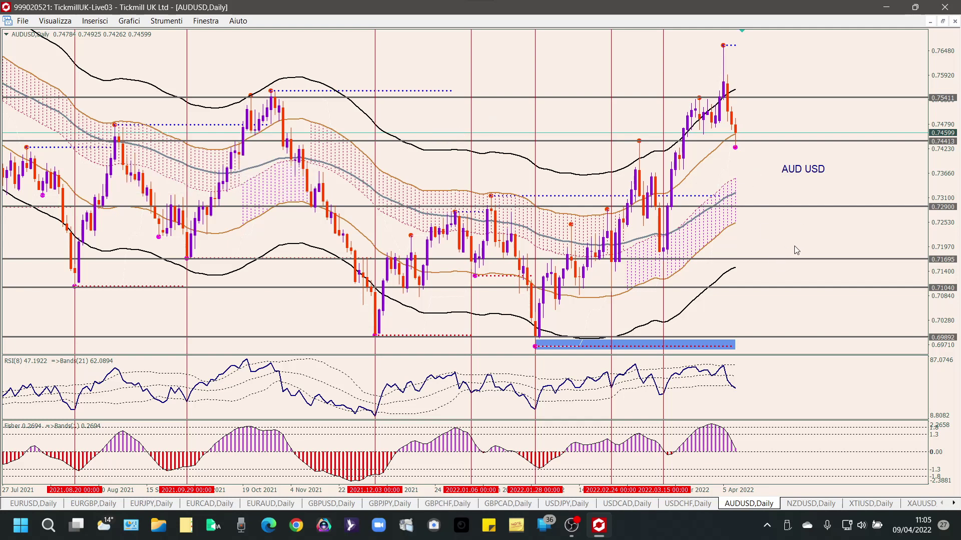
{"action": "double_click", "coordinate": [797, 170]}
{"action": "left_click_drag", "start_coordinate": [797, 169], "coordinate": [818, 175]}
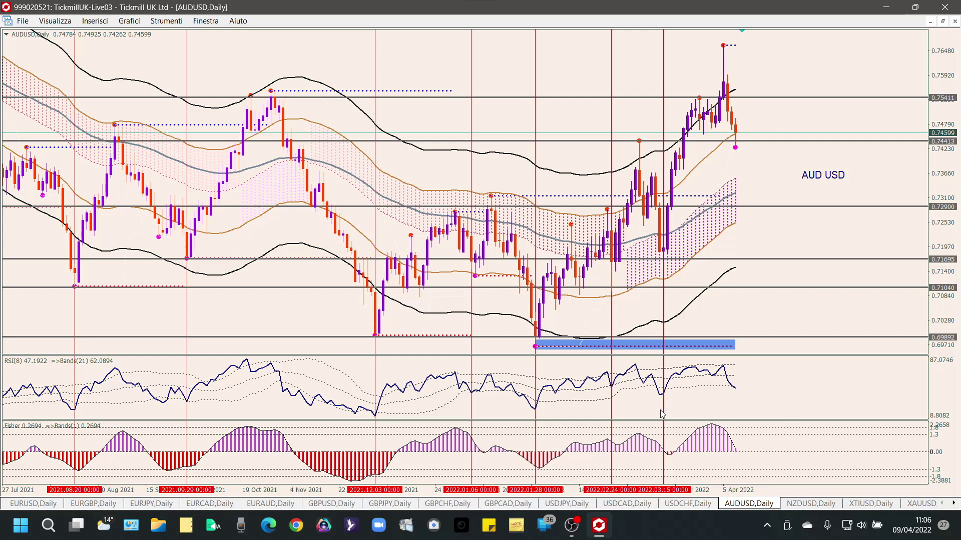
Add a vertical cycle line at 8 April 2022 and a horizontal line at 0.75914 to the AUDUSD daily chart
{"action": "scroll", "coordinate": [664, 411], "scroll_direction": "up", "scroll_amount": 4}
{"action": "scroll", "coordinate": [664, 412], "scroll_direction": "down", "scroll_amount": 3}
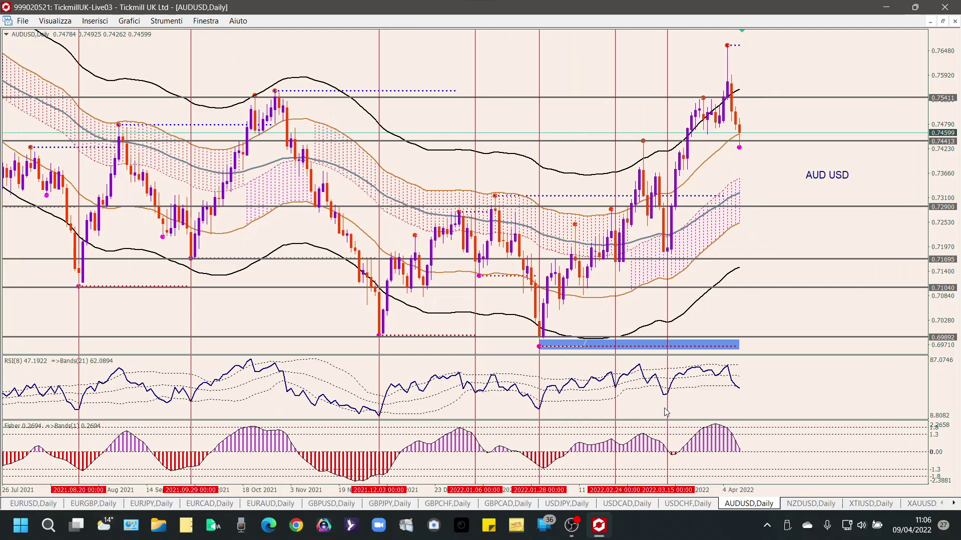
{"action": "double_click", "coordinate": [668, 309]}
{"action": "left_click_drag", "start_coordinate": [668, 308], "coordinate": [736, 306]}
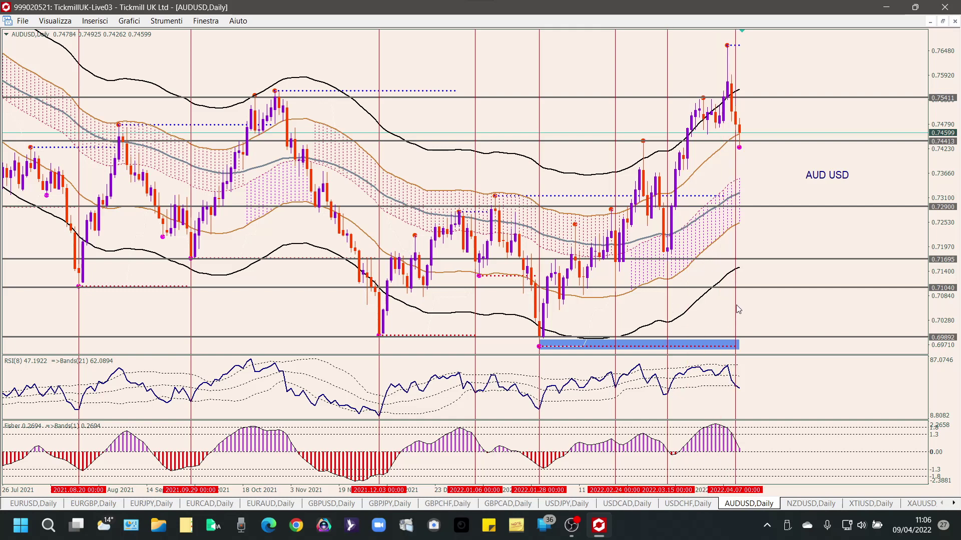
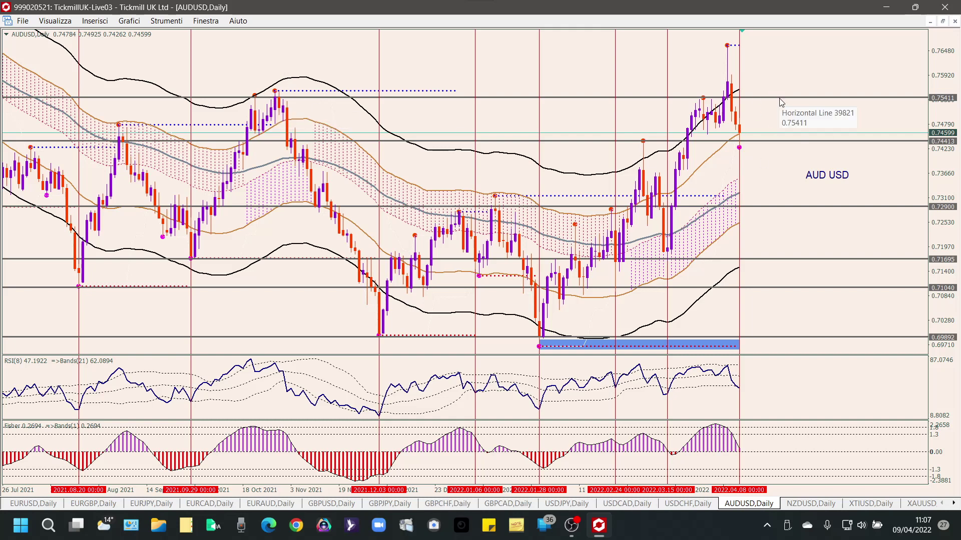
{"action": "left_click_drag", "start_coordinate": [780, 98], "coordinate": [783, 76]}
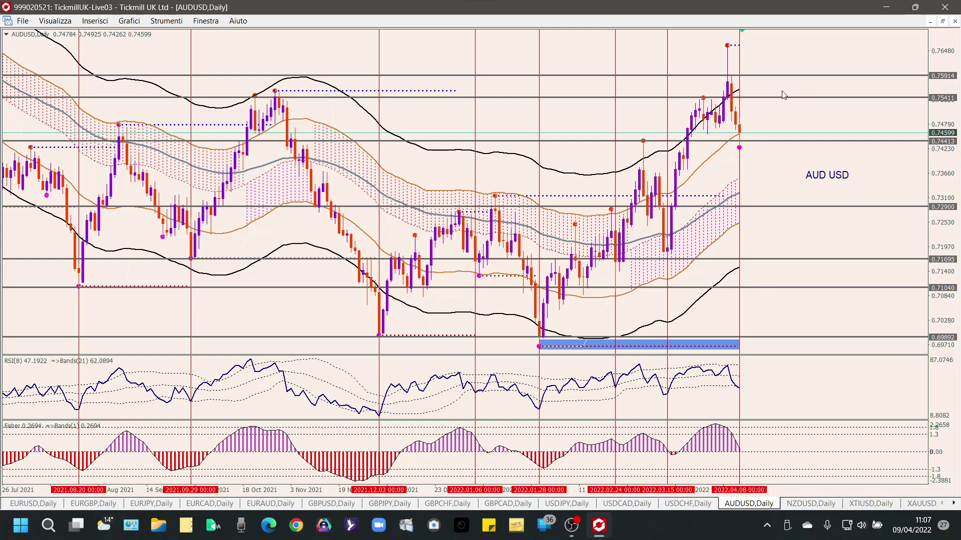
{"action": "scroll", "coordinate": [737, 83], "scroll_direction": "down", "scroll_amount": 1}
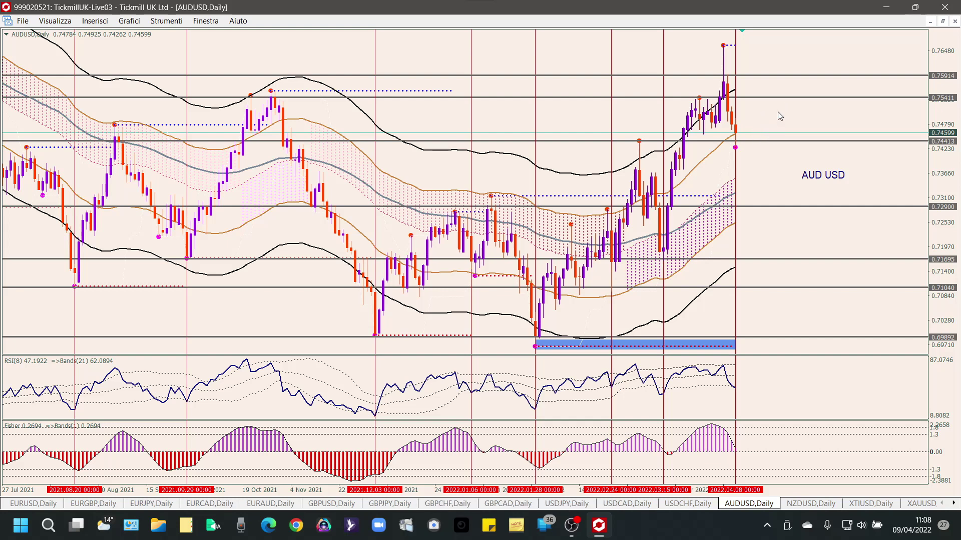
Compare the NZDUSD and AUDUSD daily charts by alternating between them
{"action": "left_click", "coordinate": [813, 503]}
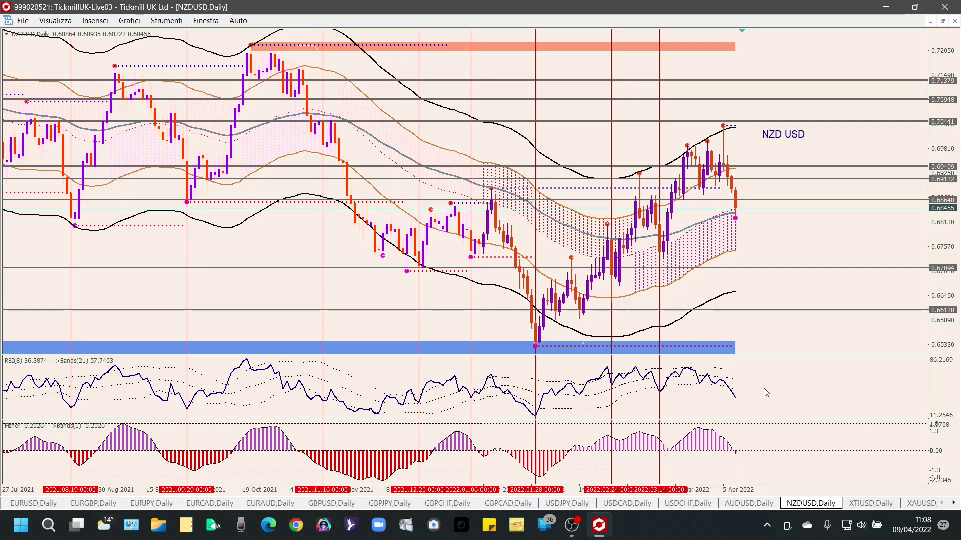
{"action": "left_click", "coordinate": [748, 504]}
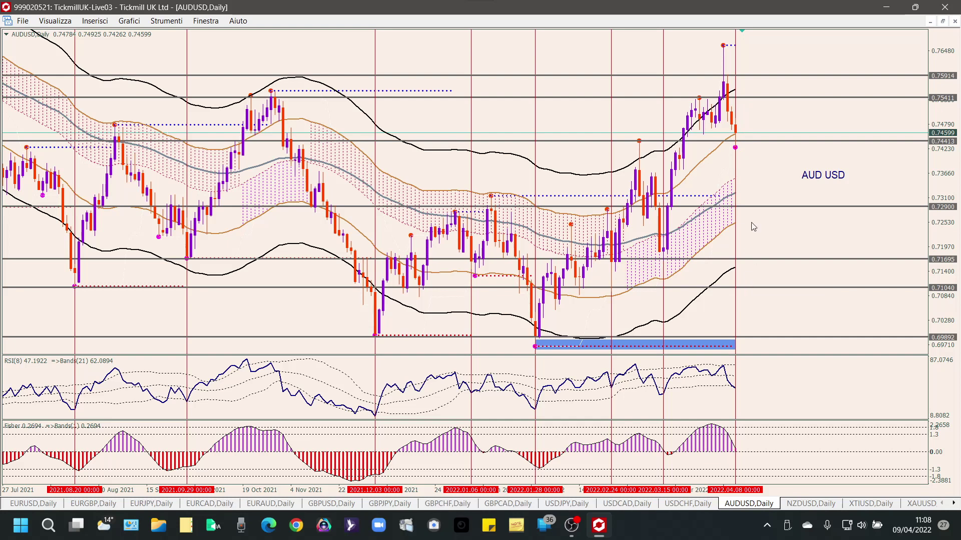
{"action": "left_click", "coordinate": [811, 503]}
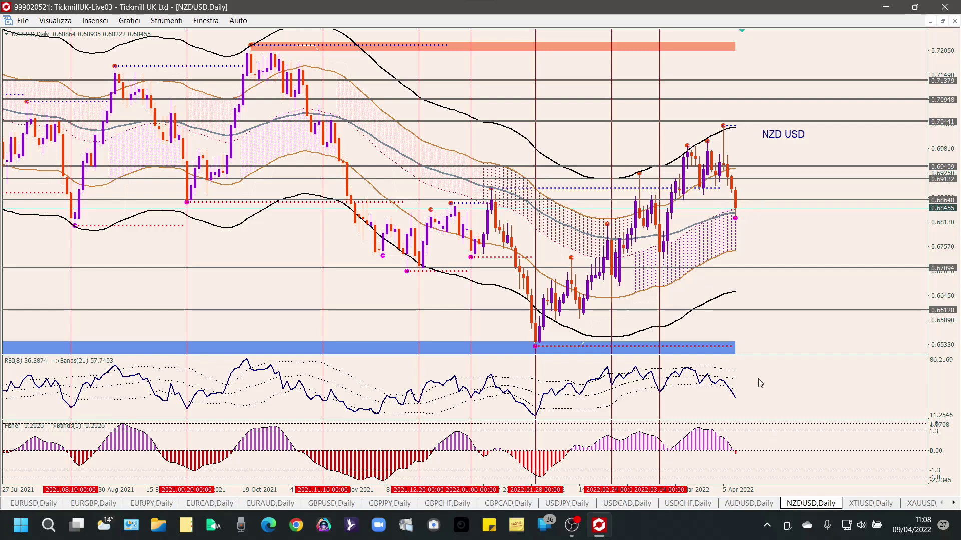
{"action": "left_click", "coordinate": [742, 504]}
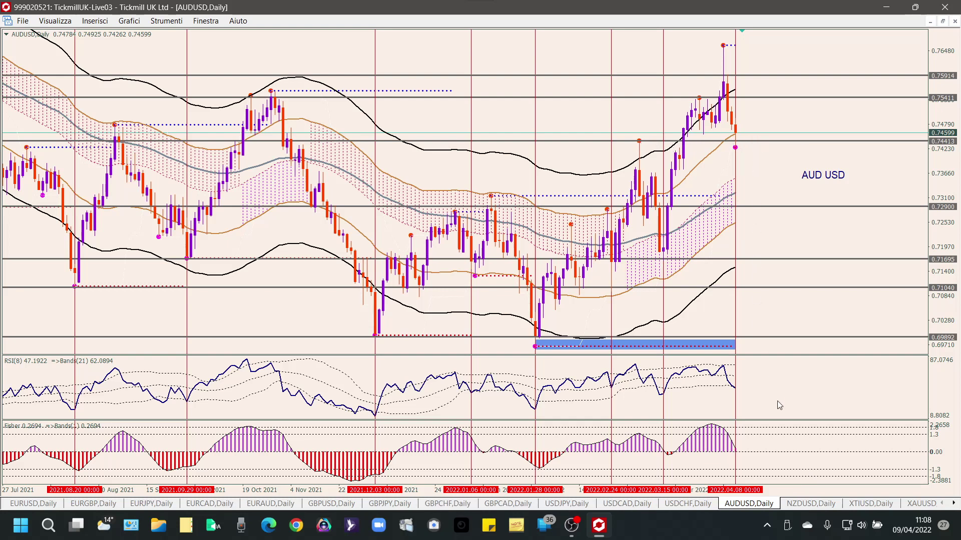
On the NZDUSD daily chart, duplicate the mid-March vertical cycle line and place the copy at 8 April 2022
{"action": "left_click", "coordinate": [798, 504]}
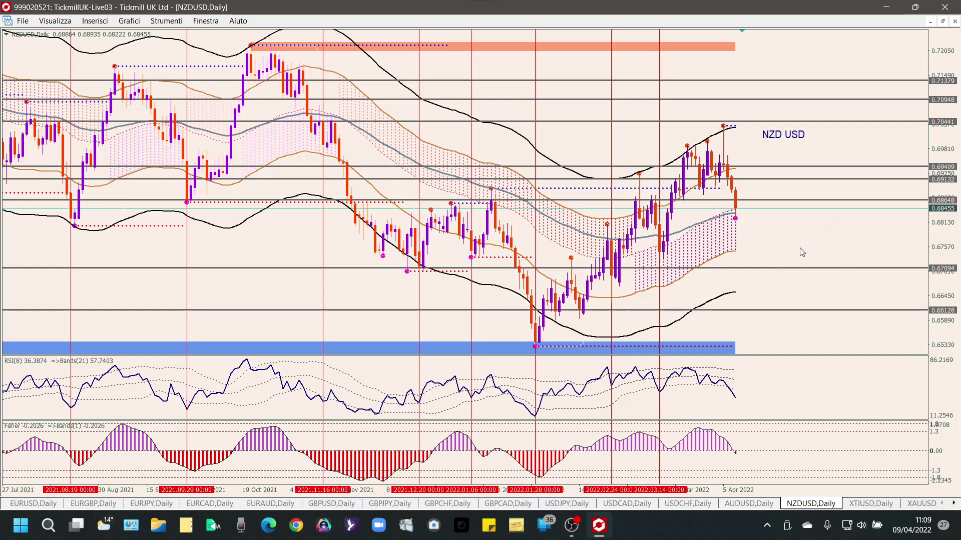
{"action": "double_click", "coordinate": [659, 303]}
{"action": "left_click_drag", "start_coordinate": [660, 307], "coordinate": [737, 314]}
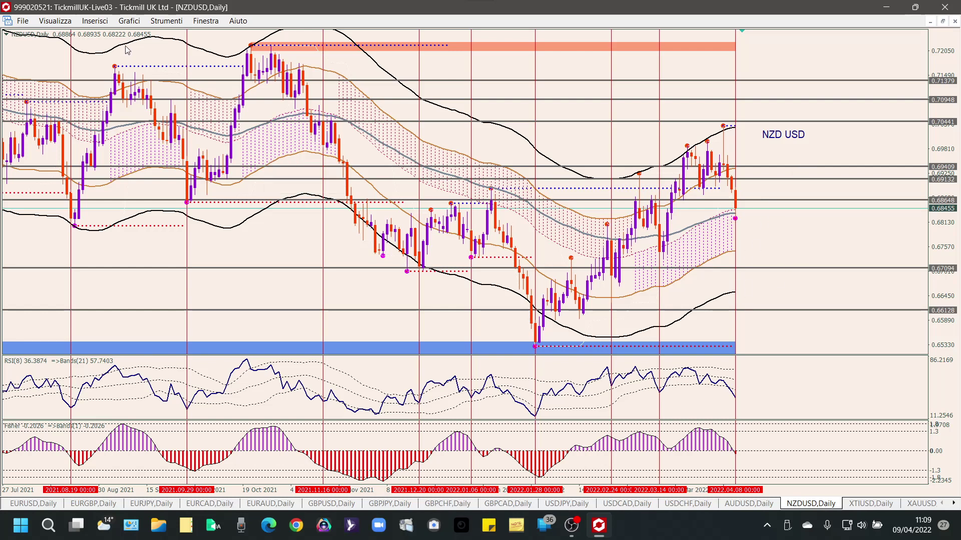
Draw a rising trendline on NZDUSD from the late-February low, under the mid-March low, to beyond the last candle
{"action": "left_click", "coordinate": [99, 22]}
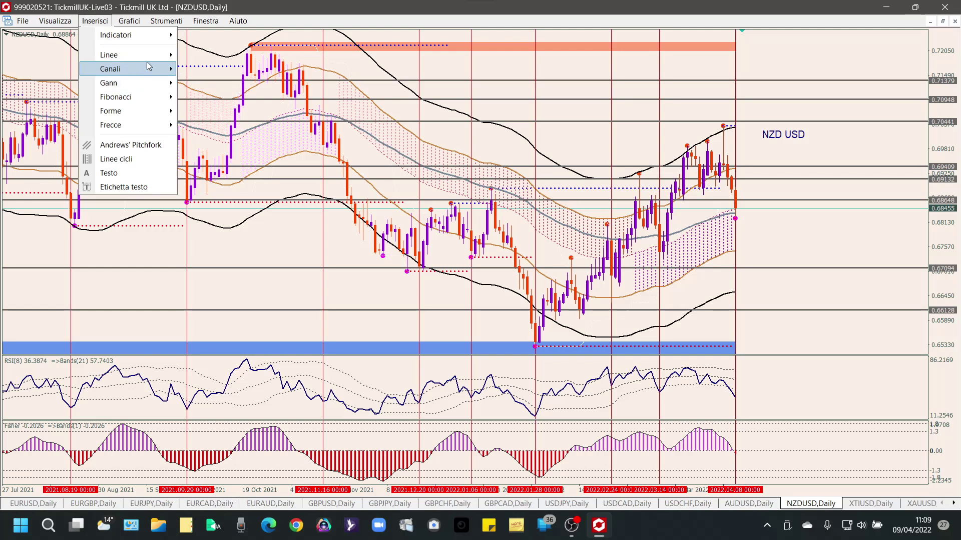
{"action": "mouse_move", "coordinate": [144, 55]}
{"action": "left_click", "coordinate": [220, 82]}
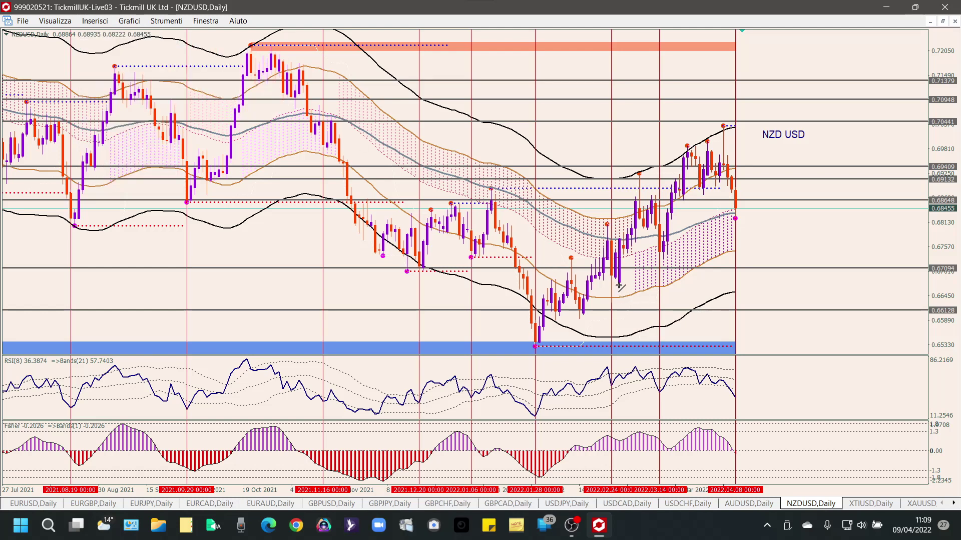
{"action": "left_click_drag", "start_coordinate": [619, 285], "coordinate": [804, 177]}
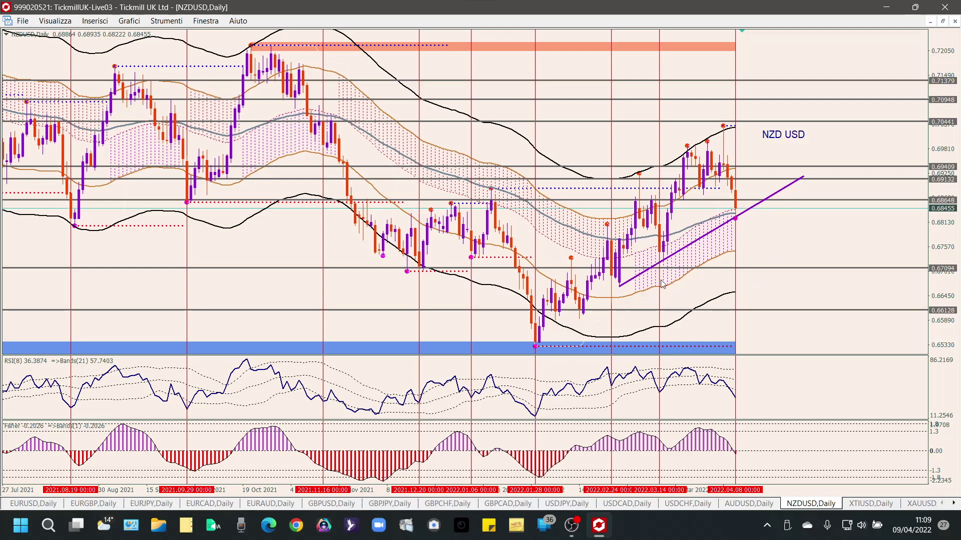
{"action": "mouse_move", "coordinate": [737, 251]}
On the XTIUSD daily chart, add a vertical cycle line at 7 April 2022 and move the OIL WTI label clear of the candles
{"action": "left_click", "coordinate": [858, 502]}
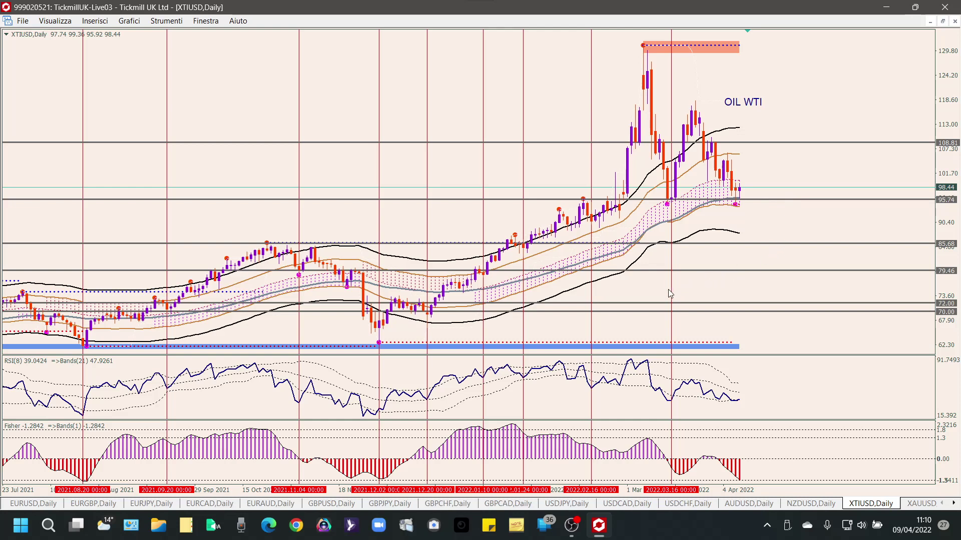
{"action": "left_click_drag", "start_coordinate": [671, 289], "coordinate": [736, 283]}
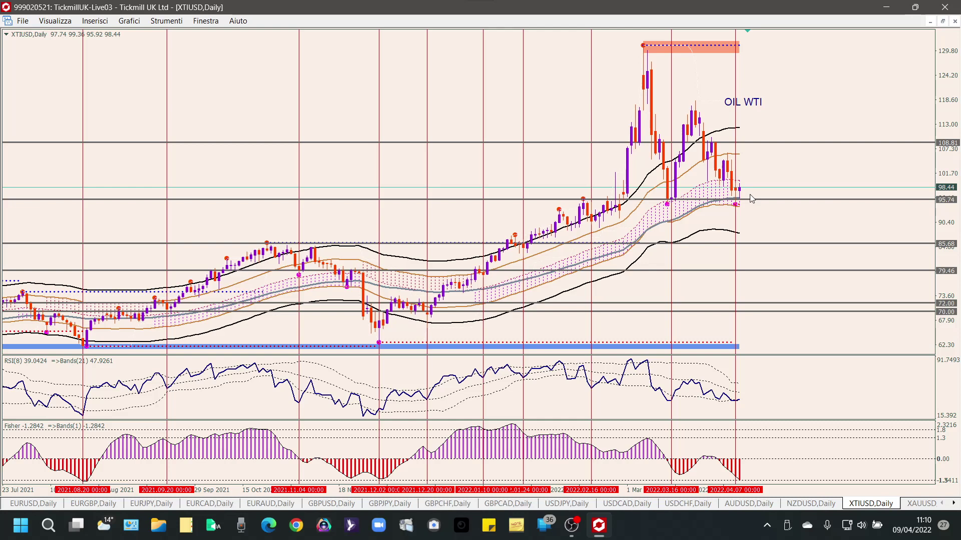
{"action": "double_click", "coordinate": [745, 101]}
{"action": "left_click_drag", "start_coordinate": [745, 101], "coordinate": [826, 99]}
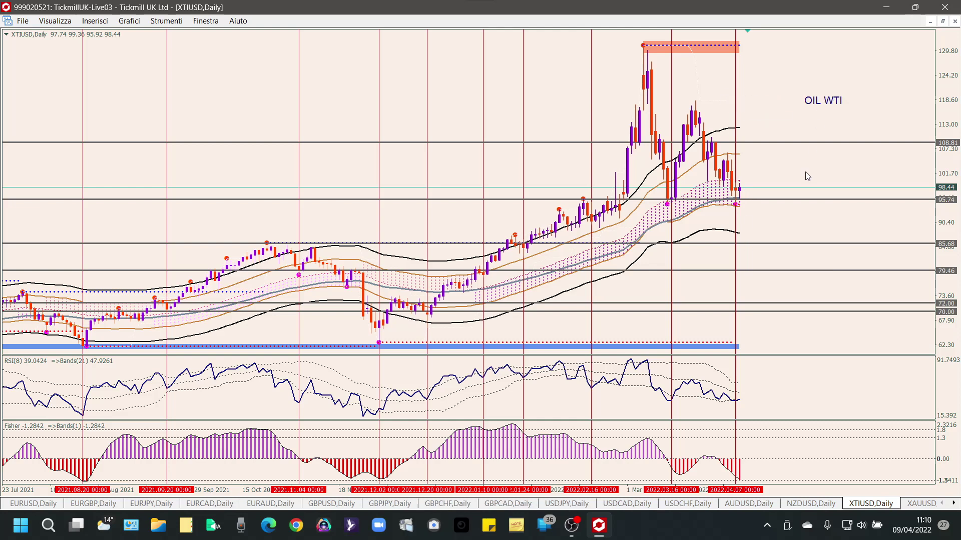
On the XAUUSD daily chart, raise the green horizontal level to 1957.63 and add a vertical cycle line at 6 April 2022
{"action": "left_click", "coordinate": [919, 503]}
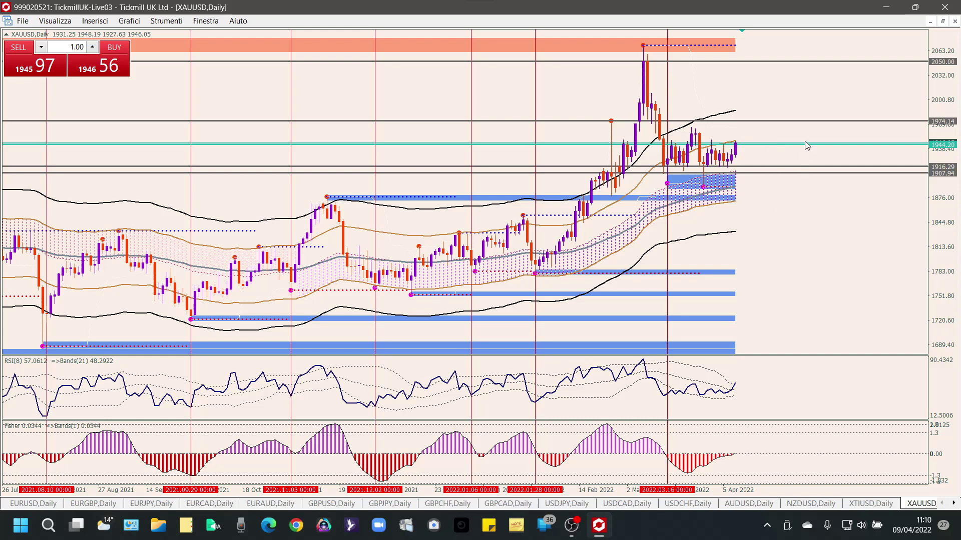
{"action": "double_click", "coordinate": [782, 144]}
{"action": "left_click_drag", "start_coordinate": [781, 144], "coordinate": [788, 133]}
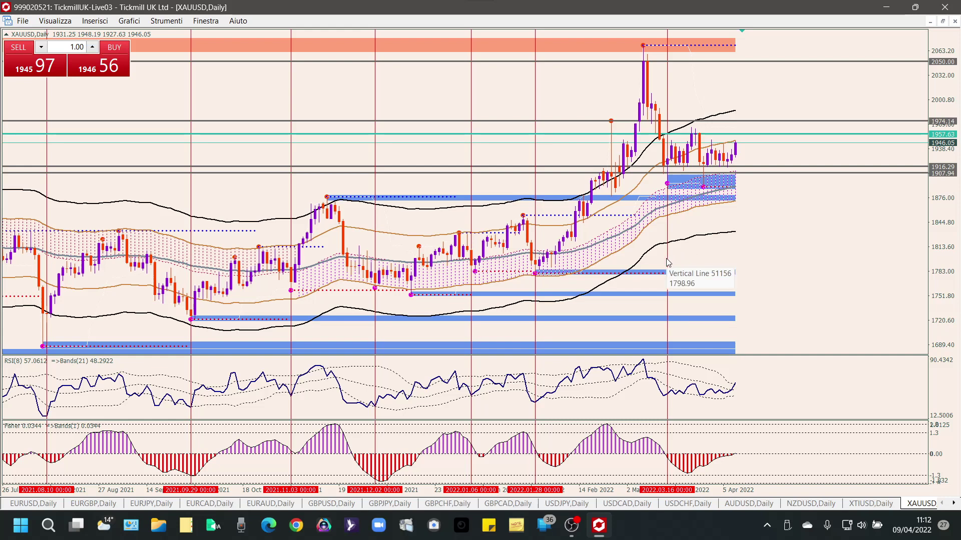
{"action": "left_click", "coordinate": [716, 264]}
{"action": "left_click_drag", "start_coordinate": [723, 259], "coordinate": [727, 259]}
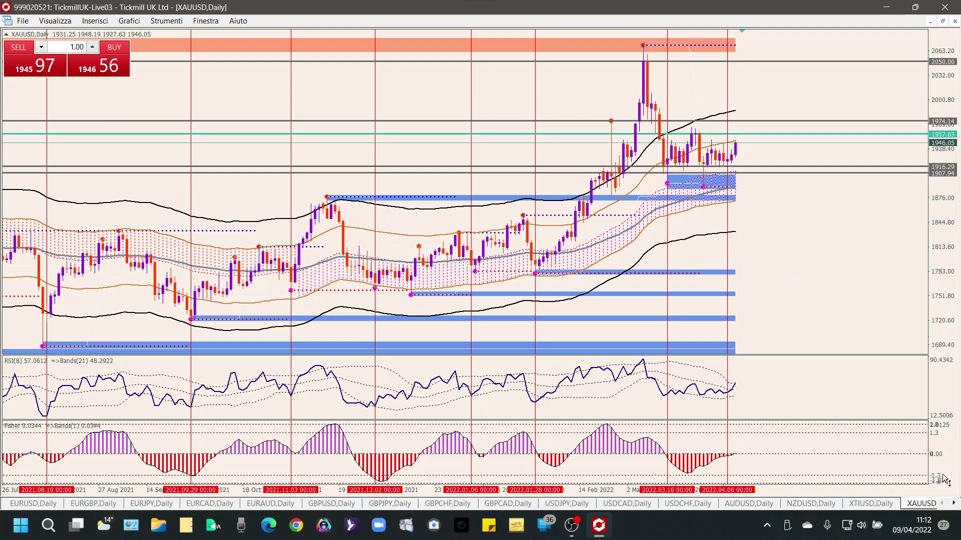
Examine the DE40 H4 chart's recent cycle lows, price zones and oscillators at wider and closer zoom levels
{"action": "left_click", "coordinate": [953, 503]}
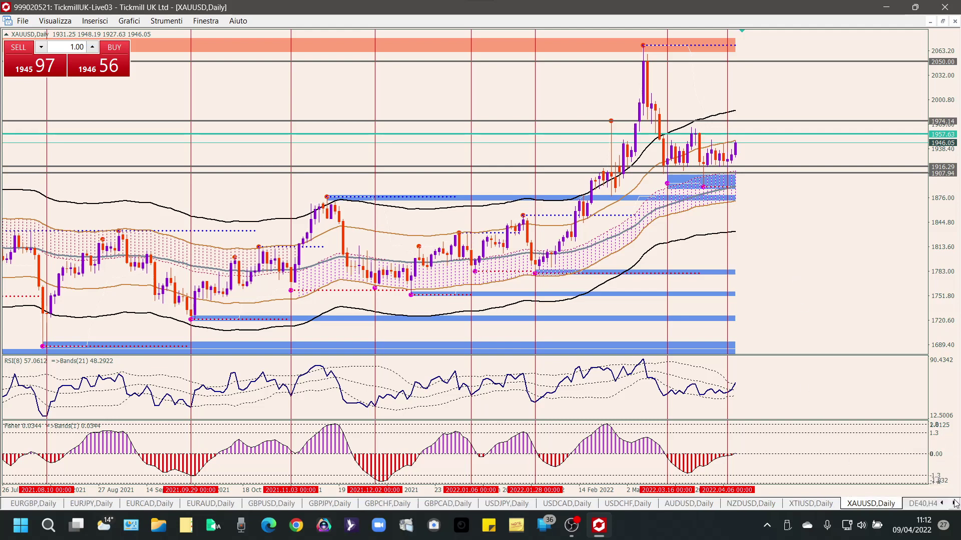
{"action": "left_click", "coordinate": [921, 504]}
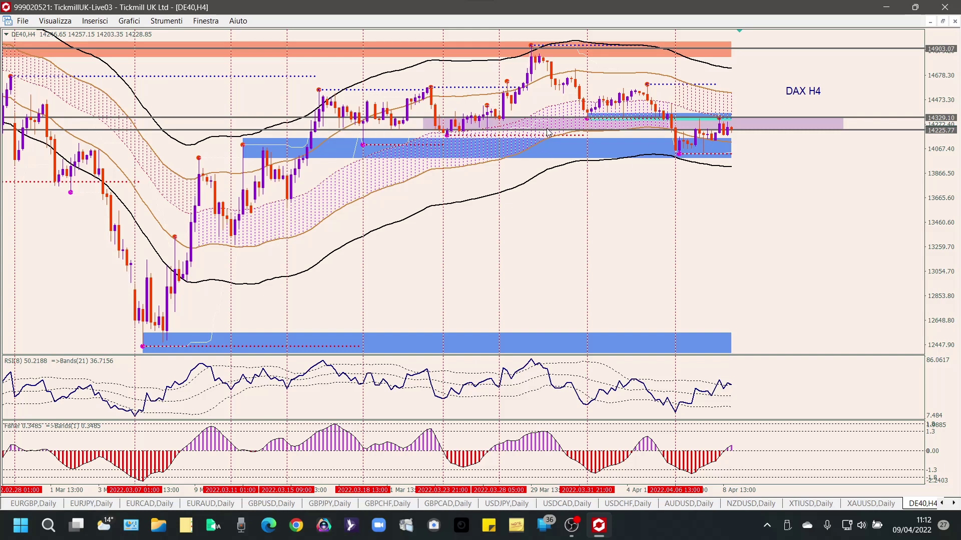
{"action": "key", "text": "minus"}
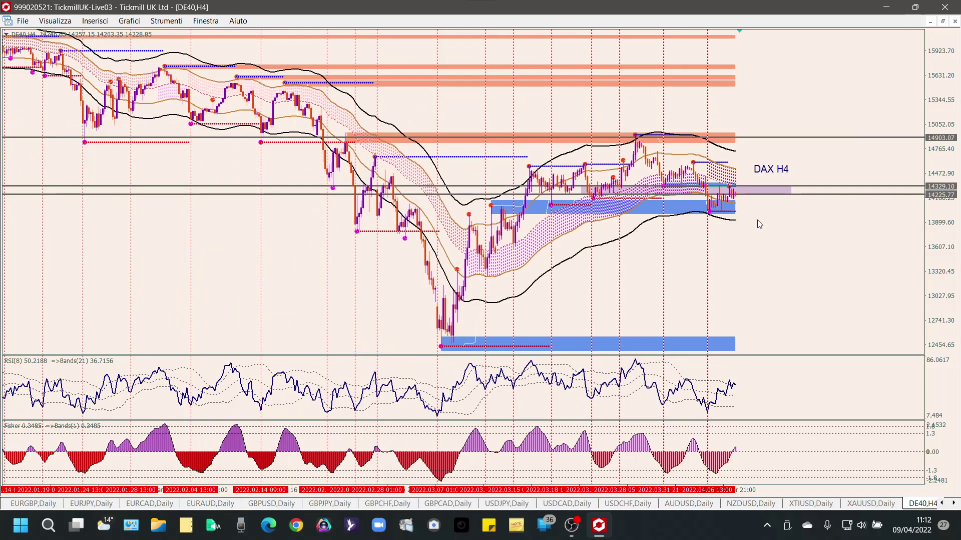
{"action": "key", "text": "plus"}
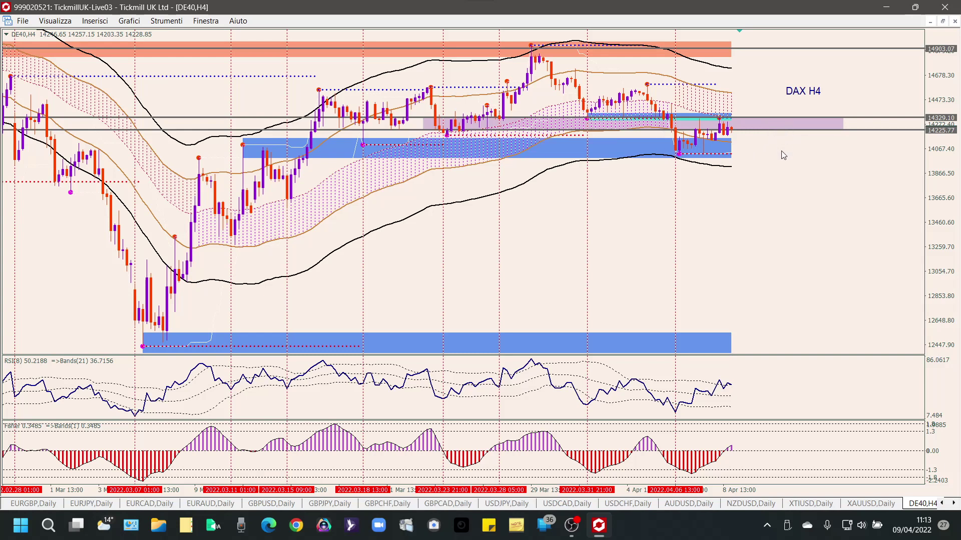
{"action": "key", "text": "plus"}
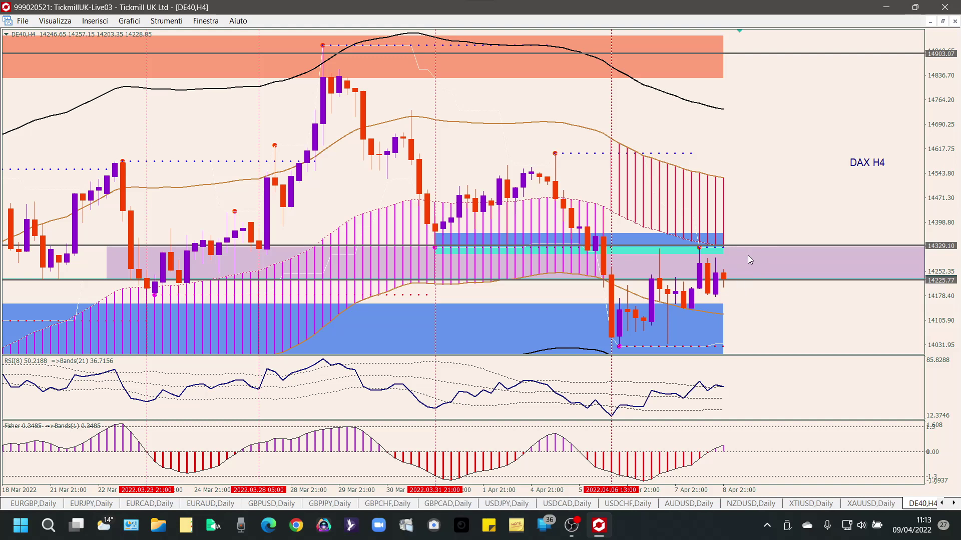
{"action": "key", "text": "minus"}
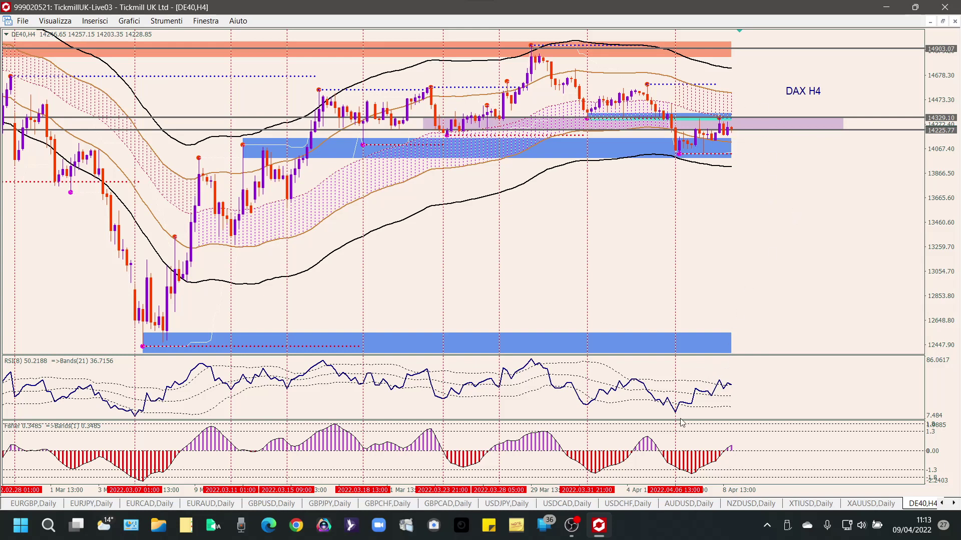
{"action": "mouse_move", "coordinate": [679, 404]}
{"action": "scroll", "coordinate": [268, 55], "scroll_direction": "up", "scroll_amount": 1}
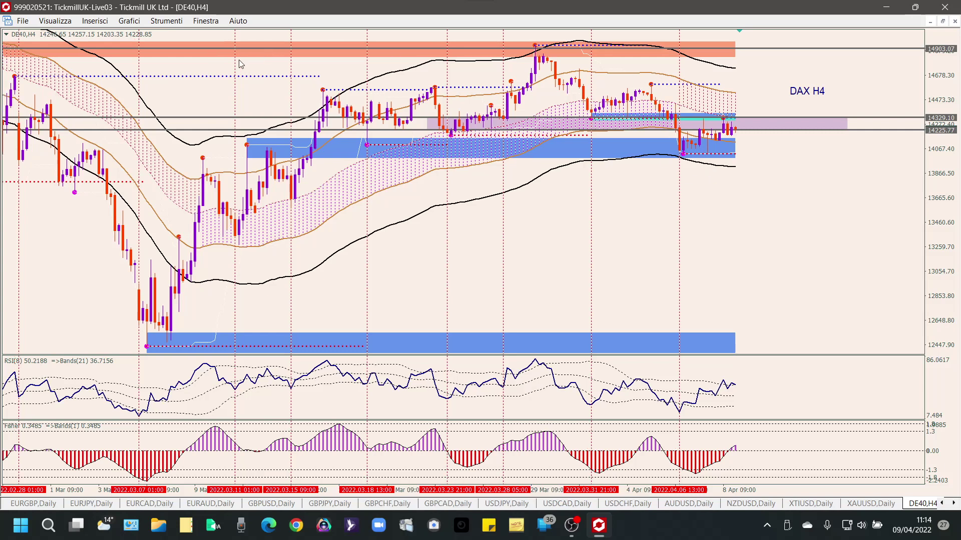
Draw a falling trendline over the DAX drop from early April to the 6 April low, then move it to project downward from the latest high
{"action": "left_click", "coordinate": [94, 20]}
{"action": "mouse_move", "coordinate": [124, 54]}
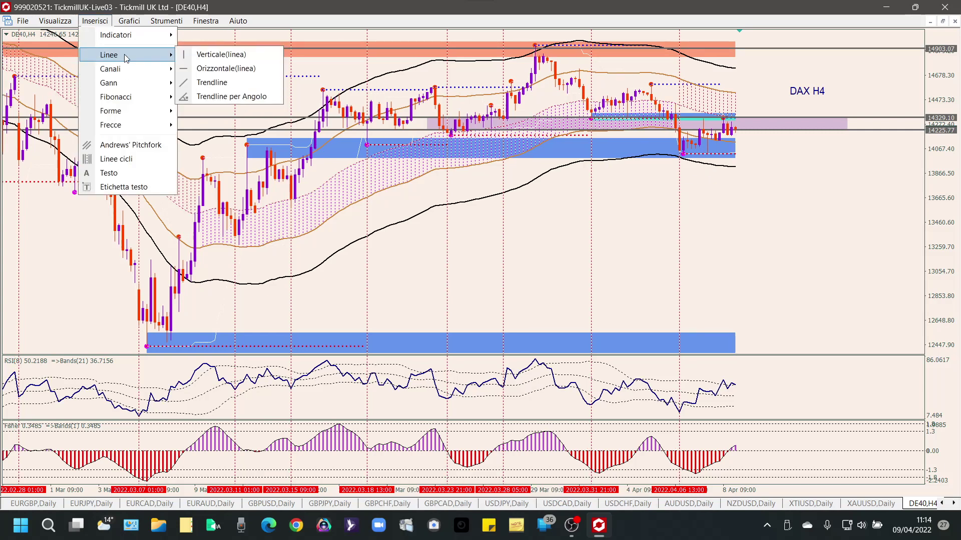
{"action": "left_click", "coordinate": [215, 83]}
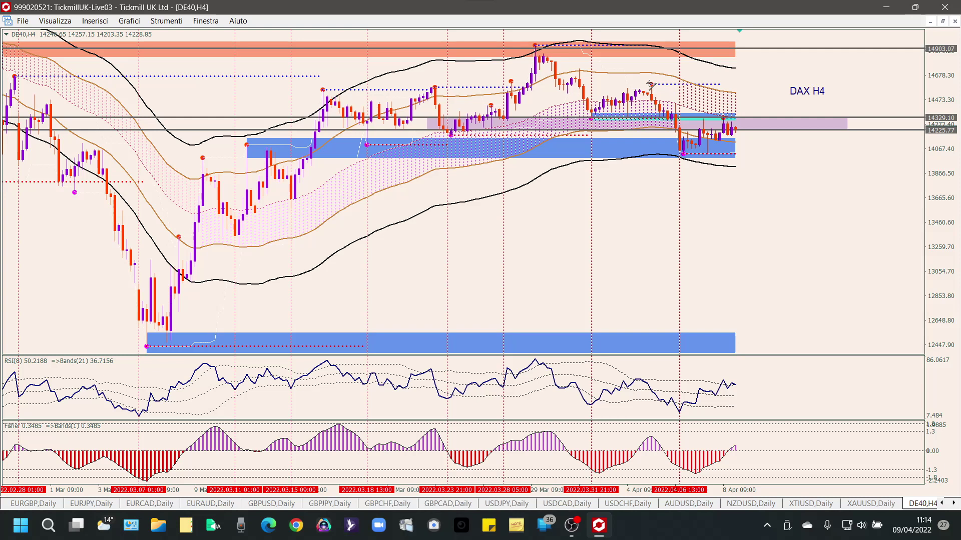
{"action": "left_click_drag", "start_coordinate": [650, 84], "coordinate": [683, 155]}
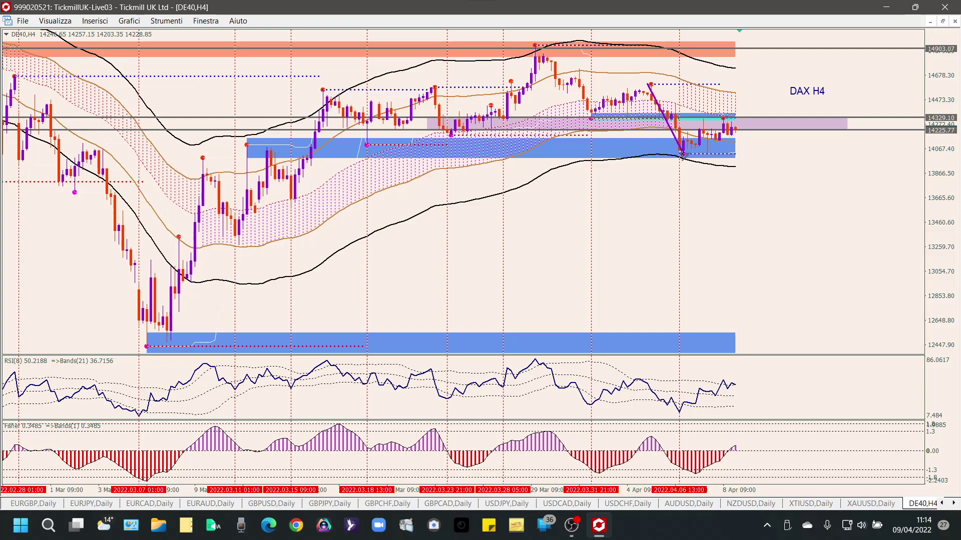
{"action": "double_click", "coordinate": [663, 116]}
{"action": "left_click_drag", "start_coordinate": [664, 115], "coordinate": [741, 159]}
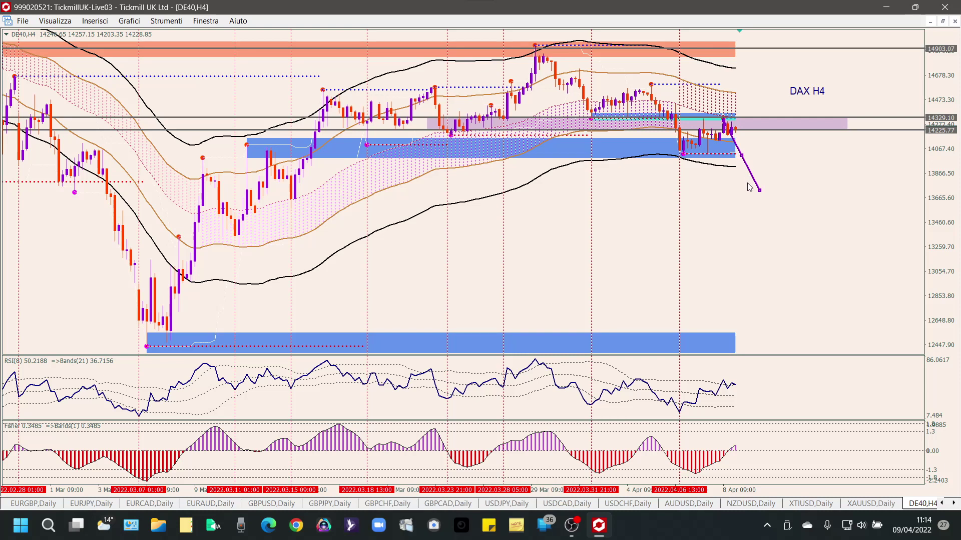
{"action": "left_click_drag", "start_coordinate": [759, 190], "coordinate": [759, 185]}
Duplicate the 14903.07 horizontal level at 13824.86 and adjust the projected trendline's lower end to meet it
{"action": "double_click", "coordinate": [856, 48]}
{"action": "left_click_drag", "start_coordinate": [856, 48], "coordinate": [839, 189]}
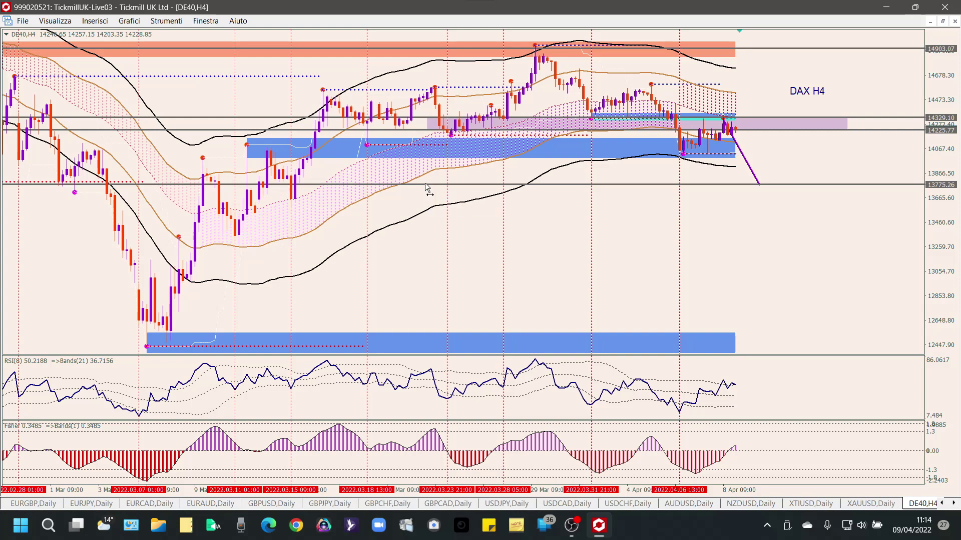
{"action": "left_click_drag", "start_coordinate": [426, 184], "coordinate": [426, 179]}
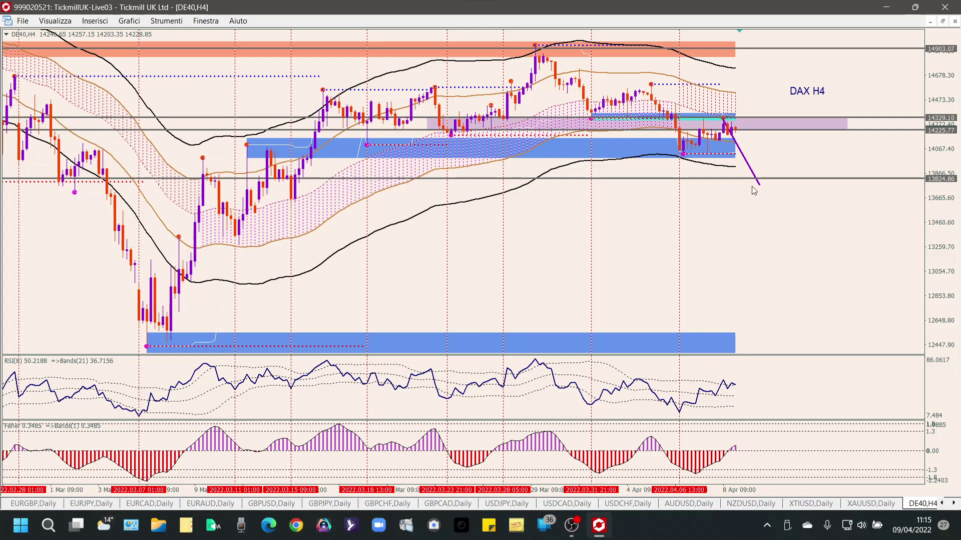
{"action": "left_click_drag", "start_coordinate": [760, 186], "coordinate": [759, 178]}
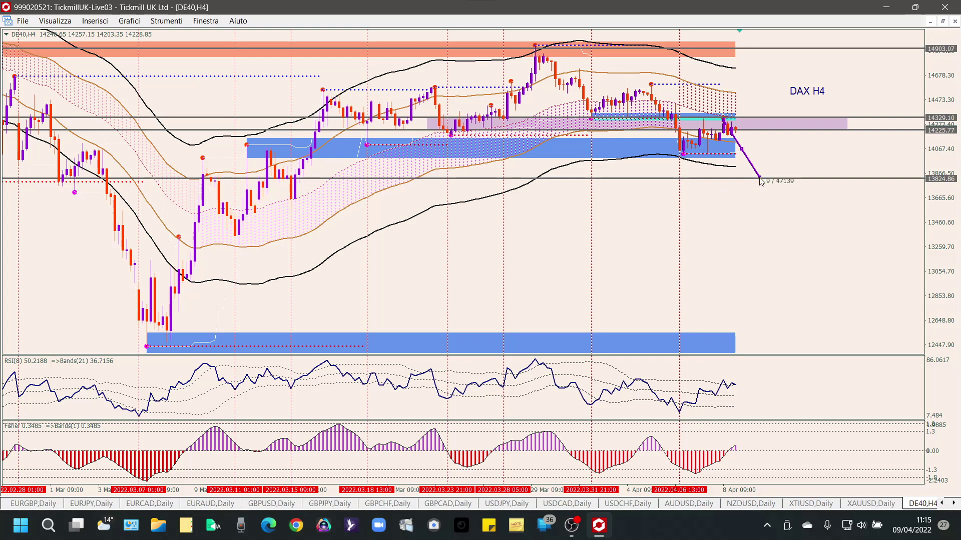
{"action": "left_click", "coordinate": [766, 165]}
{"action": "left_click", "coordinate": [950, 7]}
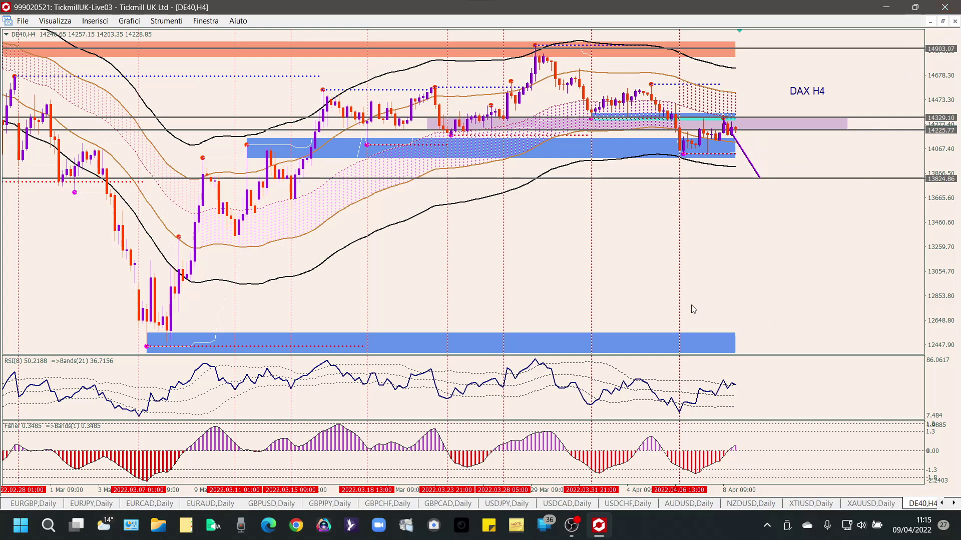